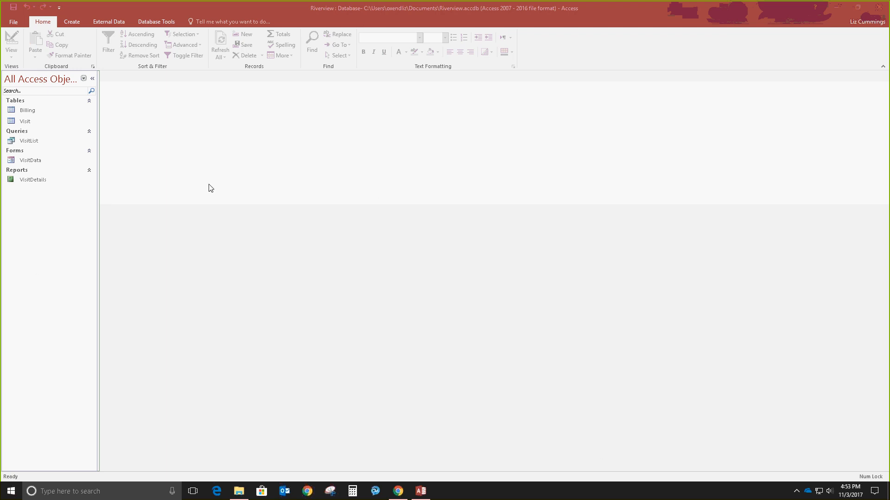
Step: Open the Billing table from the Navigation Pane and AutoFit its columns, ready for the first invoice
double_click(28, 110)
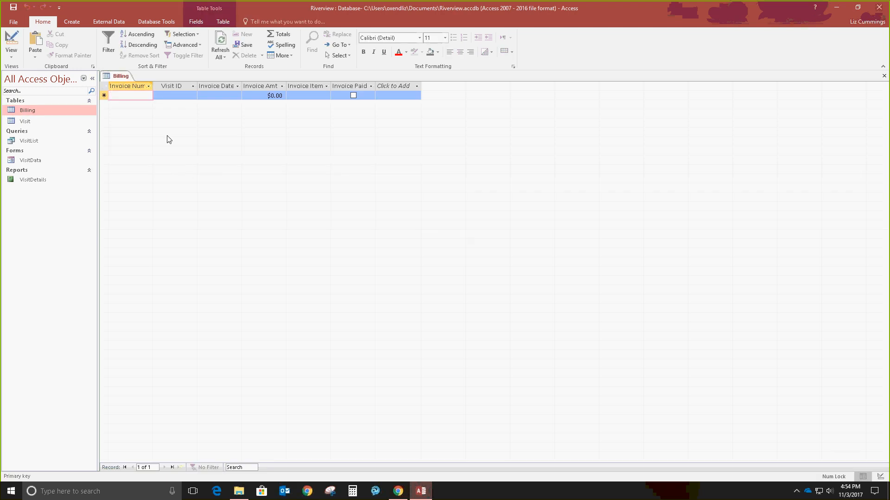
left_click(104, 95)
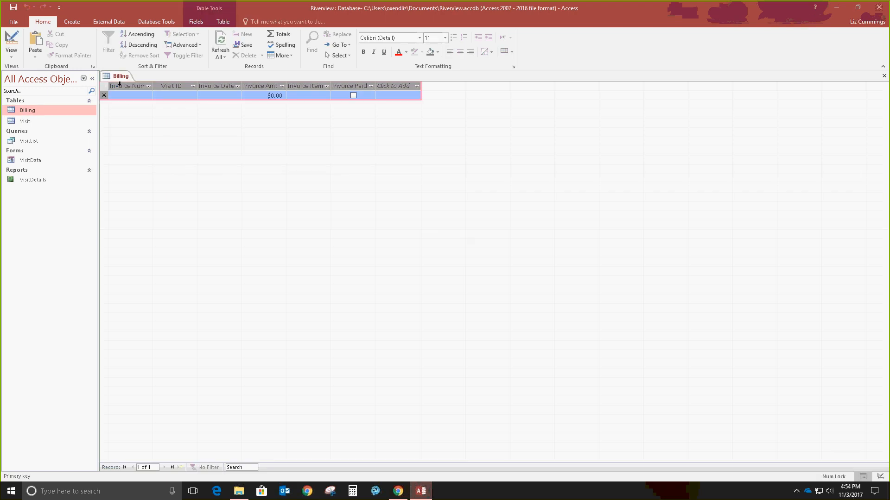
double_click(153, 86)
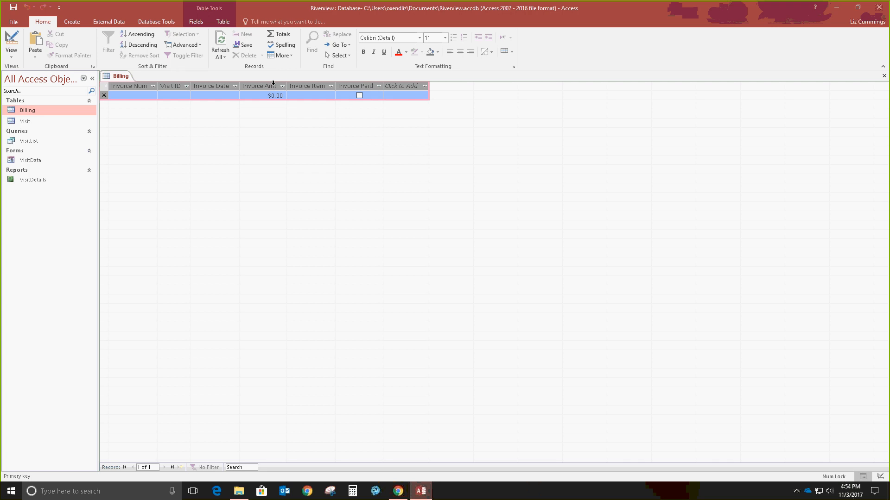
left_click(138, 95)
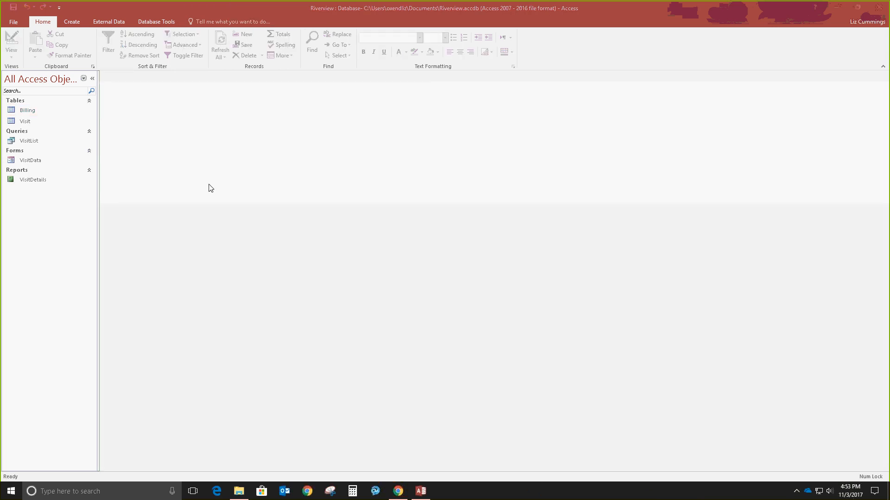
Step: Enter invoice 42098 for visit 1002, dated 11/9/2016, $50.00, Lab work, marked paid
type("42098")
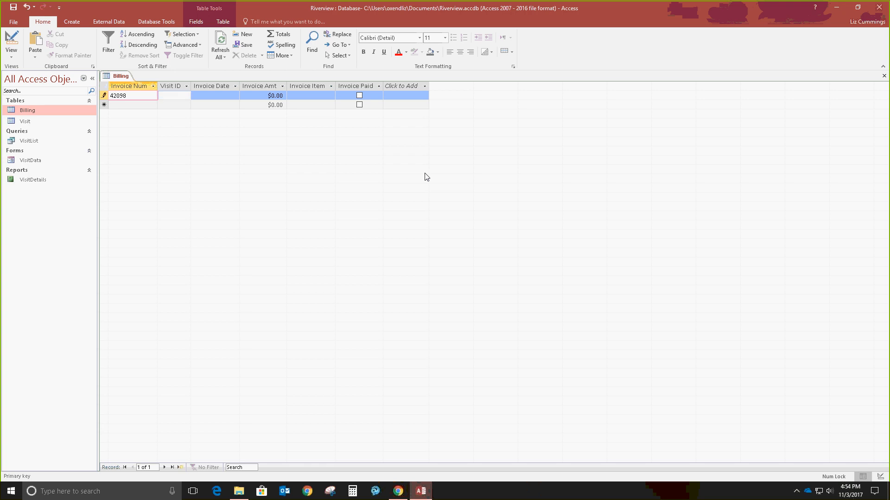
key("Tab")
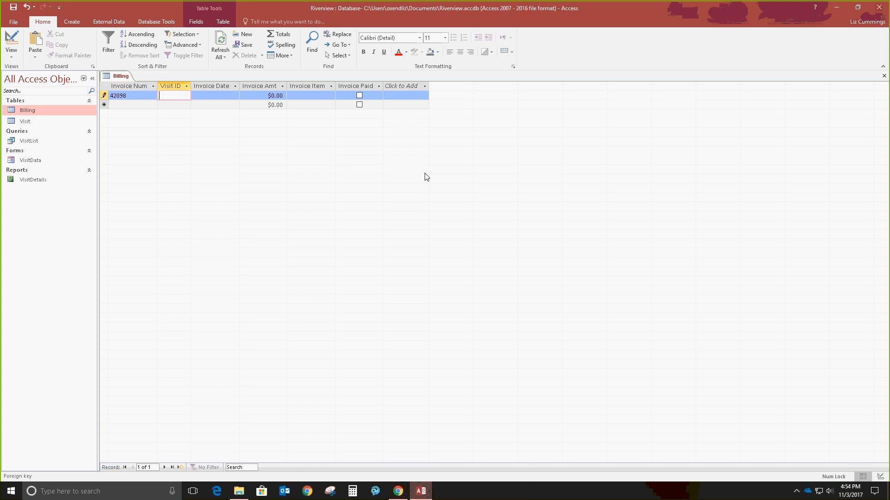
type("1002")
key("Tab")
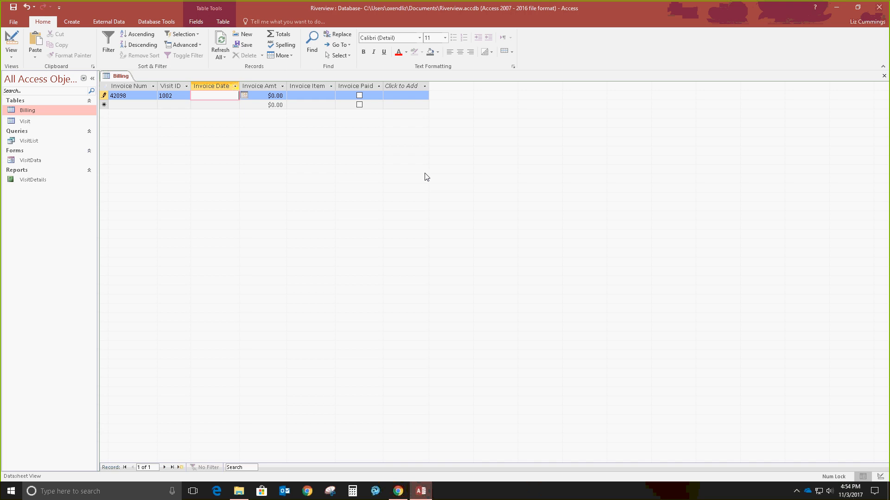
type("11/9/2016")
key("Tab")
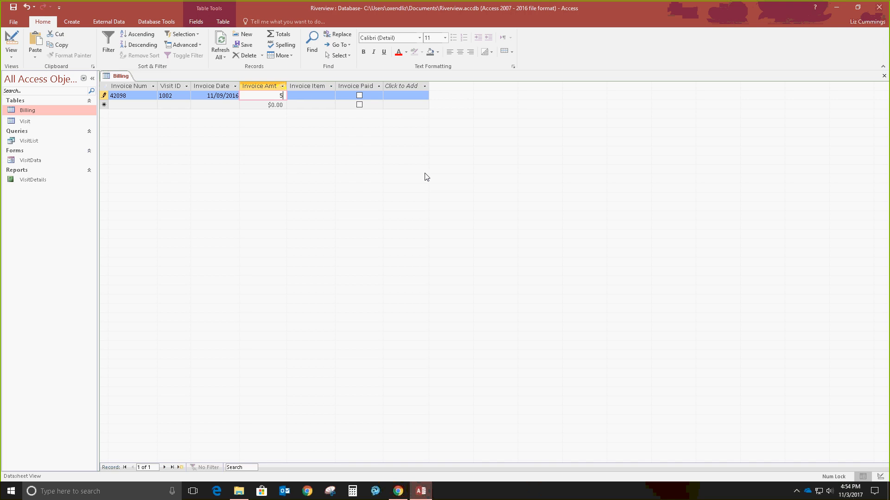
key("shift+Tab")
key("BackSpace")
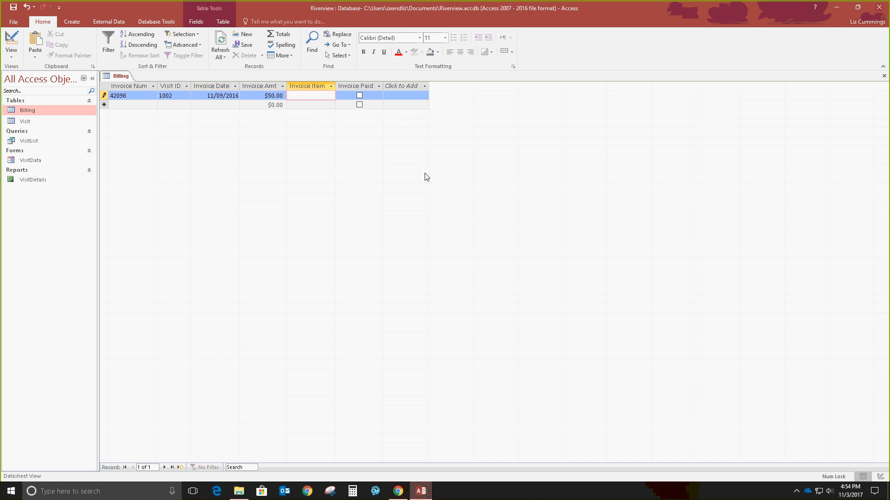
type("ab work")
key("Tab")
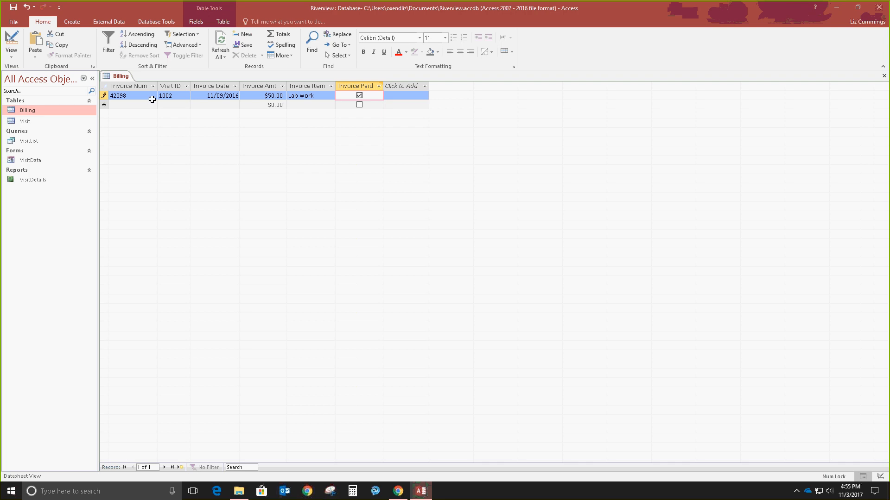
left_click(134, 104)
Step: Start a new record with invoice 42125 for visit 1012, dated 11/21/2016
left_click(134, 105)
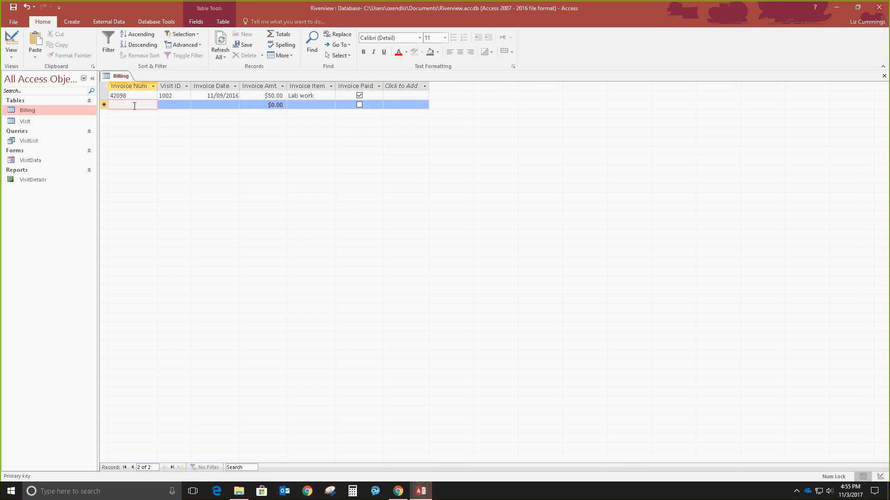
type("42125")
key("Tab")
type("1")
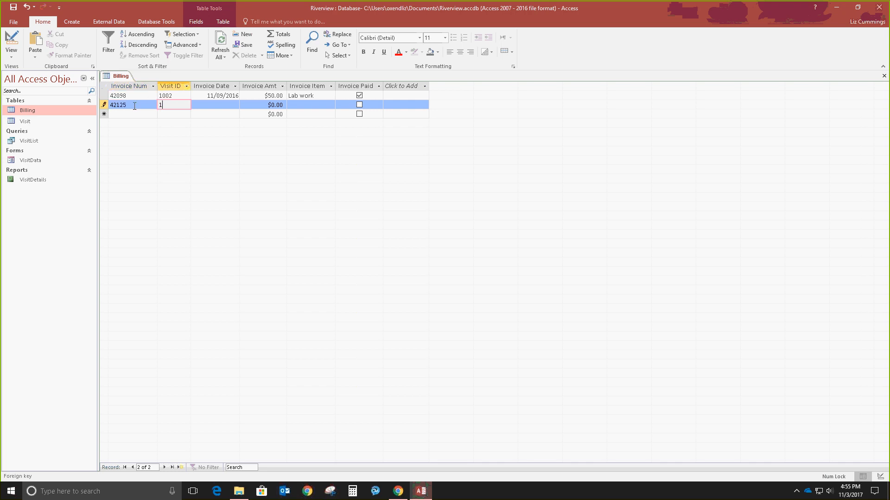
type("012")
key("Tab")
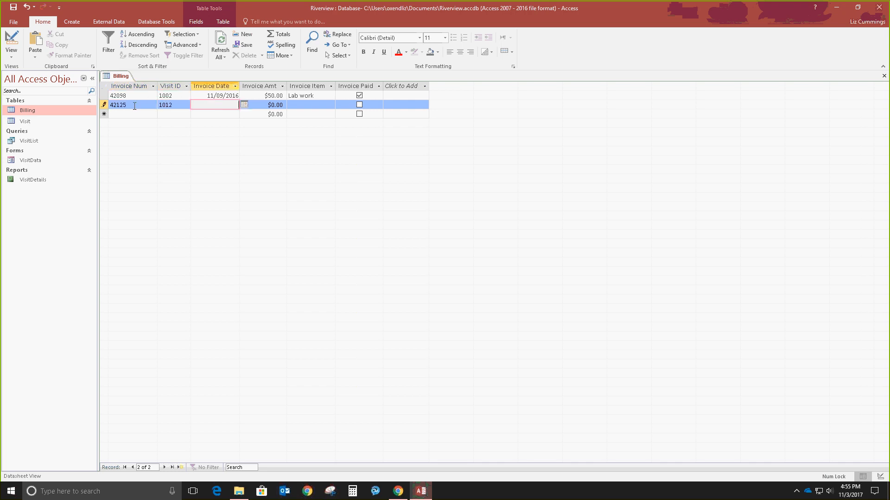
type("11/21/2016")
key("Tab")
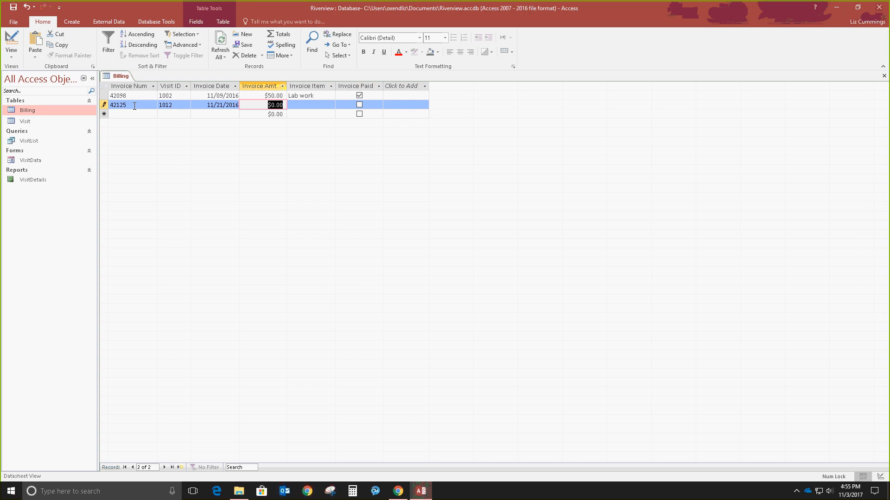
key("Tab")
key("Tab")
key("Tab")
key("Tab")
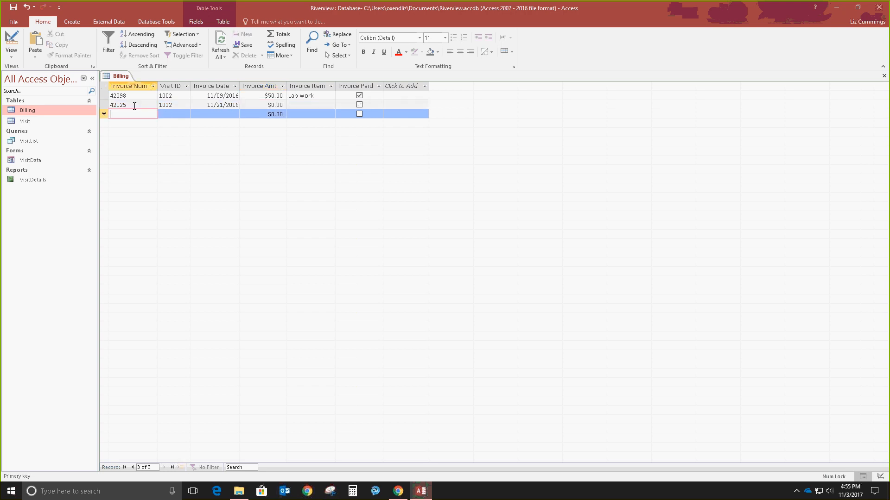
Step: Fill in record 42125's $50.00 amount and 'Off-site visit' item, leaving it unpaid
left_click(260, 106)
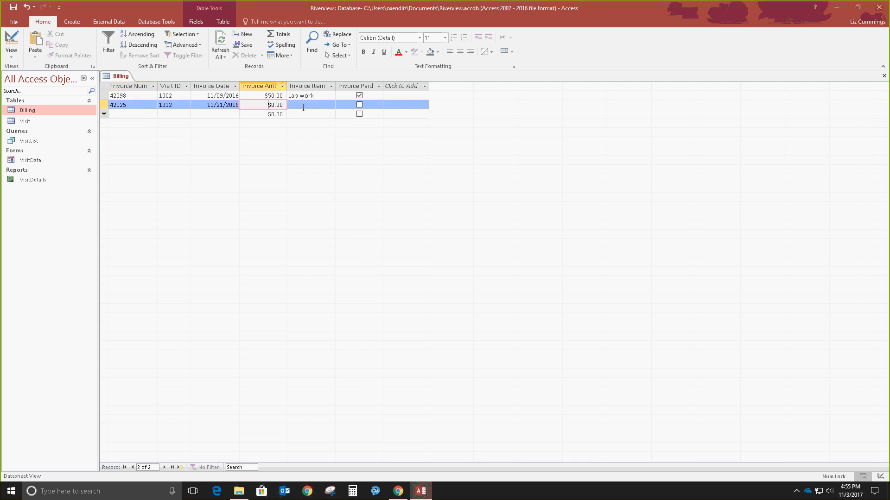
type("50")
left_click(303, 107)
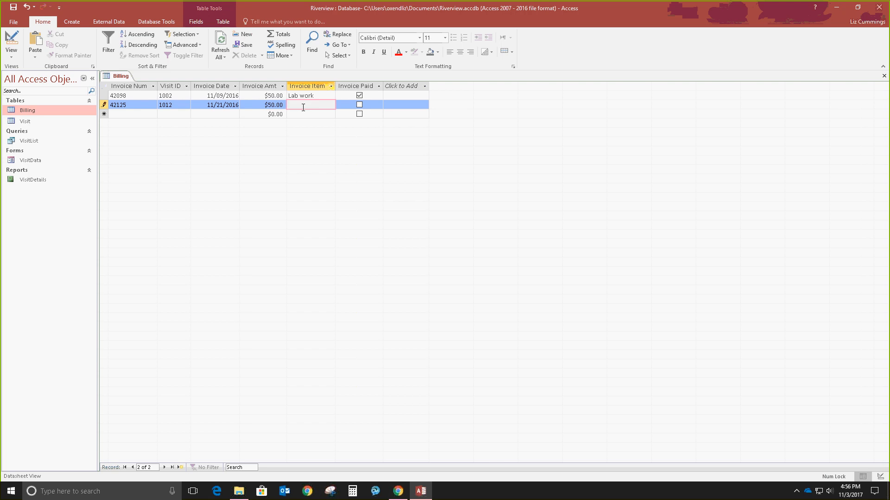
type("Off-site visit")
key("Tab")
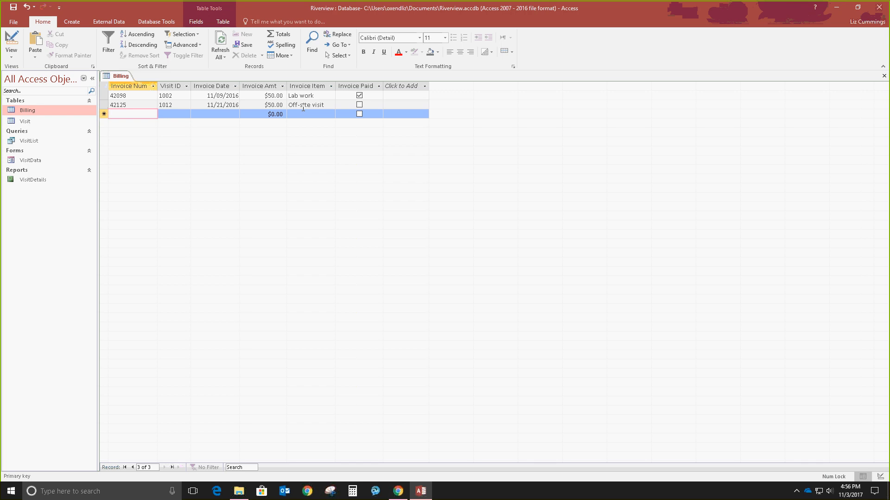
Step: Enter invoice 42271 for visit 1077, dated 12/15/2016, $45.00, 'Flea & tick medication'
type("42271")
key("Tab")
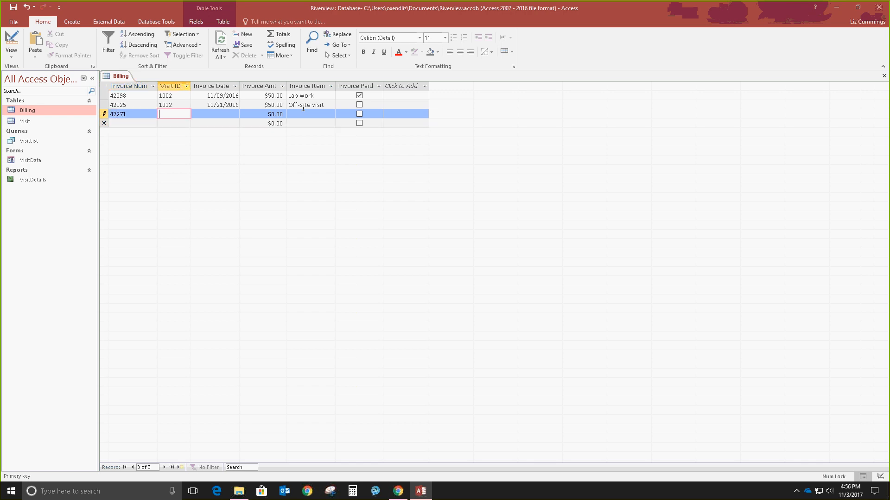
type("1077")
key("Tab")
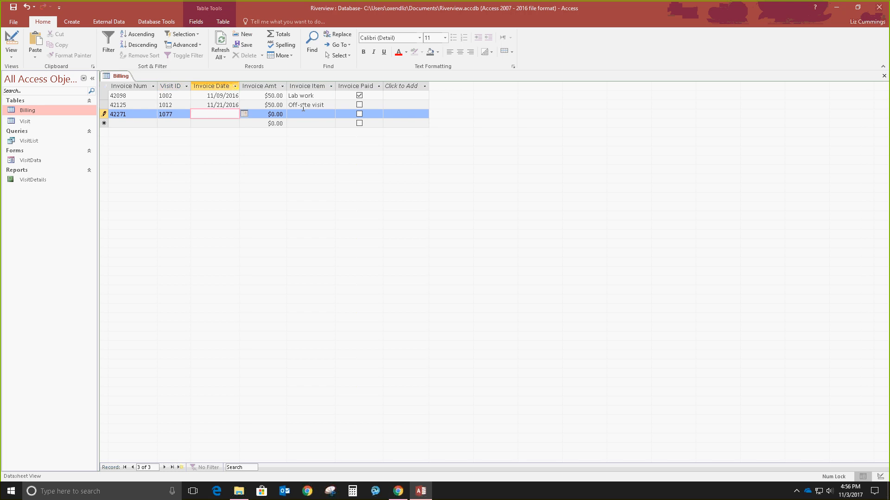
type("12/15/2016")
key("Tab")
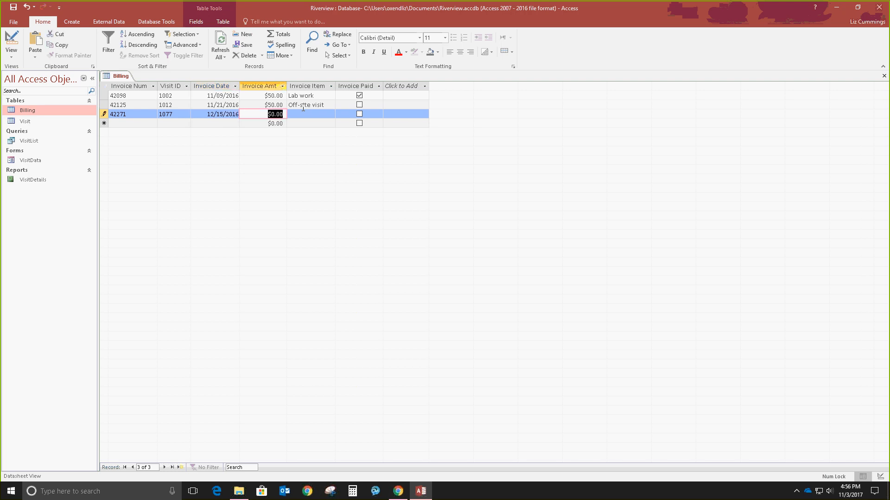
type("45")
key("Tab")
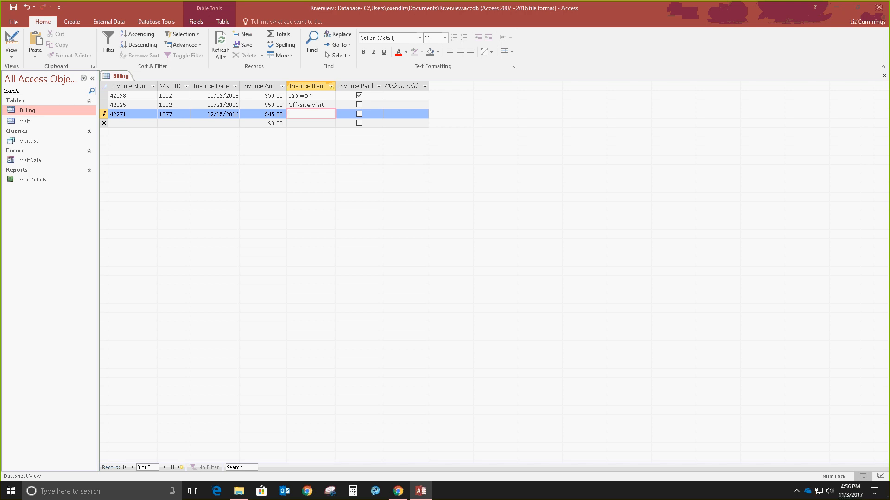
type("Flea")
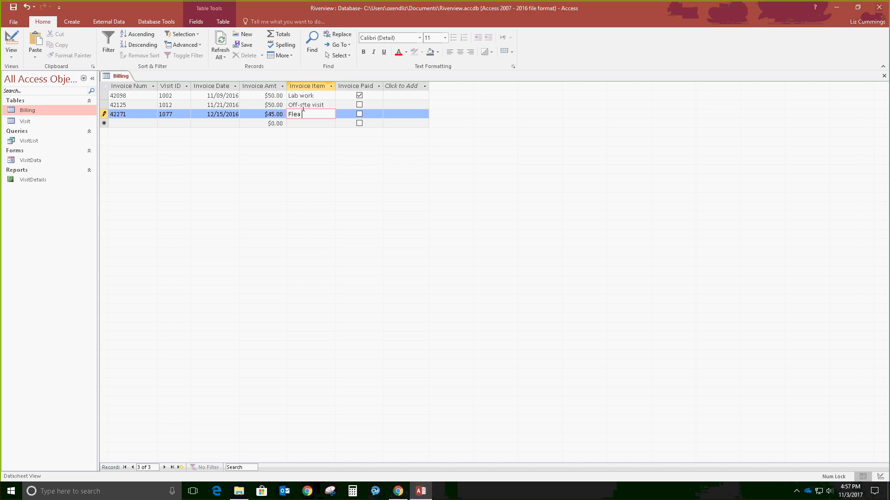
type(" & tick medication")
key("Tab")
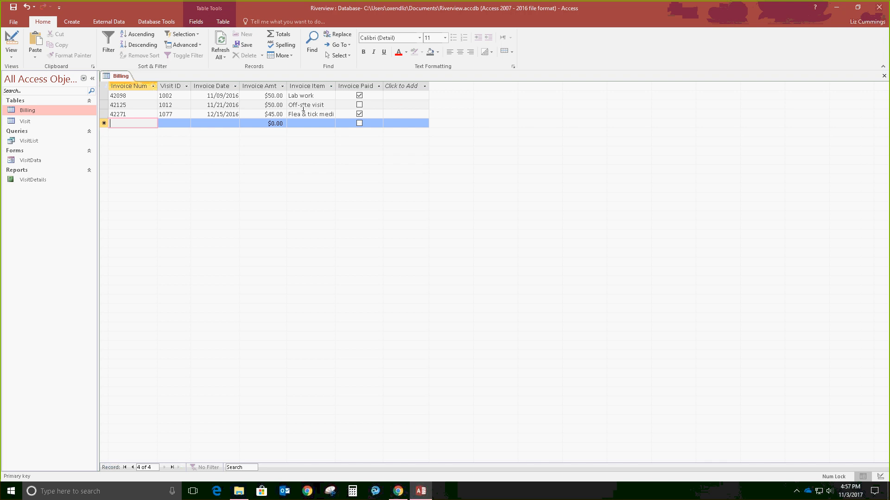
Step: Enter invoice 42518 for visit 1181 and fix the mistyped 1/26/2017 invoice date
type("42518")
key("Tab")
type("1181")
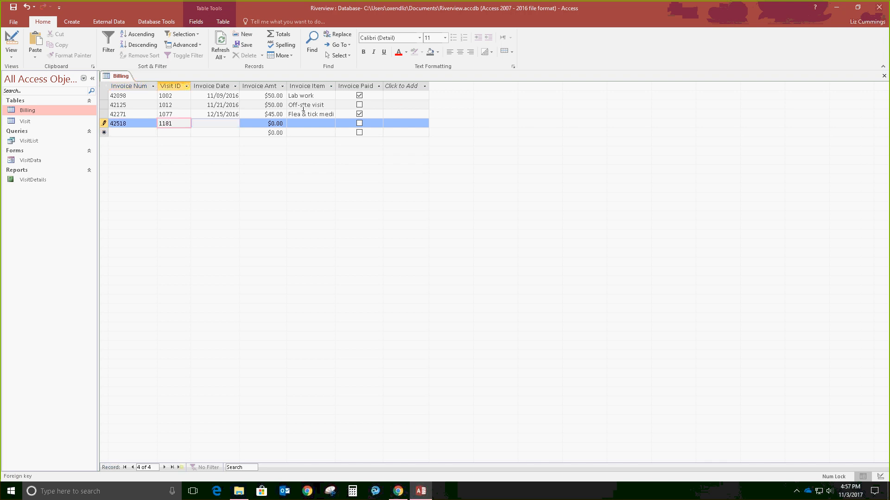
key("Tab")
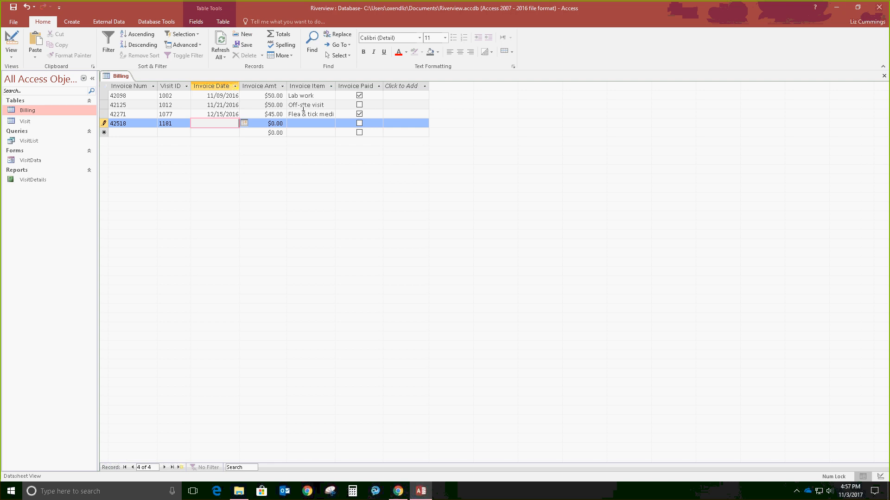
type("1/26/2017'")
key("Tab")
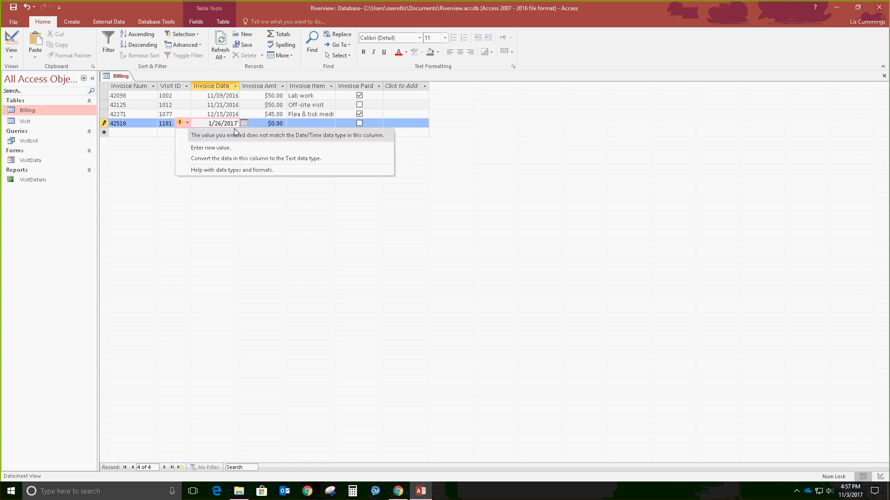
key("Up")
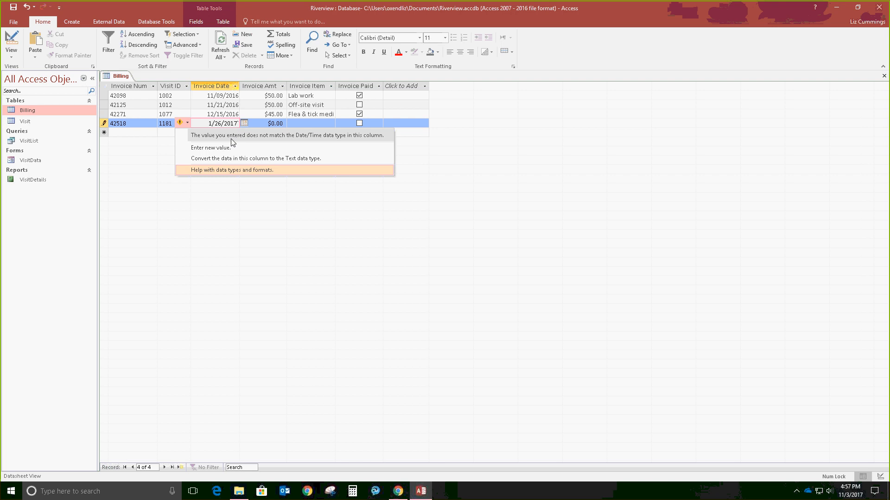
left_click(238, 122)
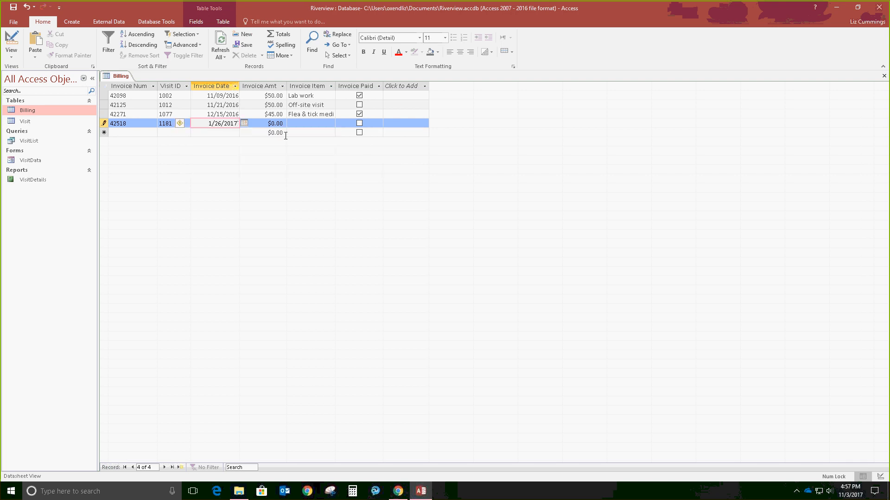
key("Tab")
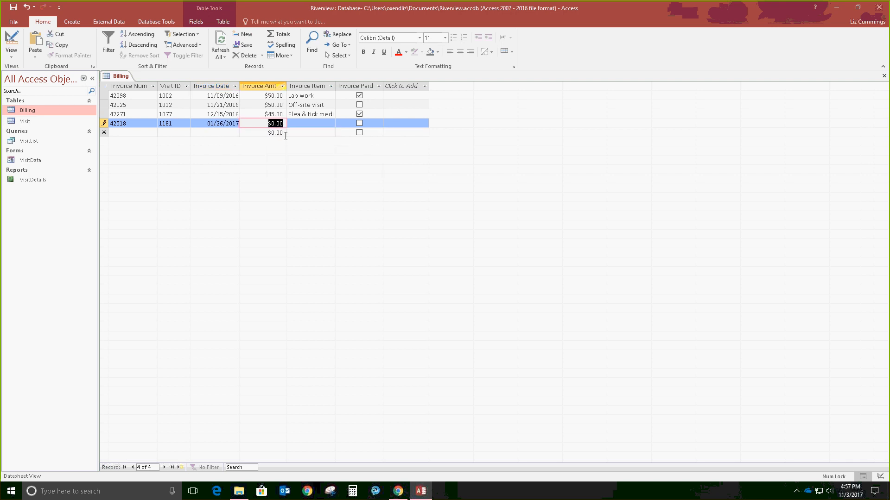
Step: Add the $35.00 amount and heartworm medication item, then save record 42518 unpaid
type("35")
key("Tab")
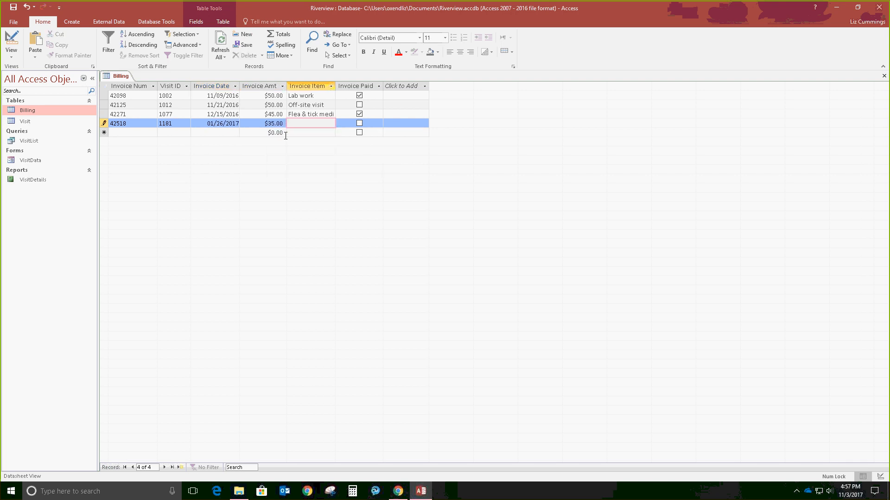
type("Heat")
type("tworm")
type(" medicatio")
key("Tab")
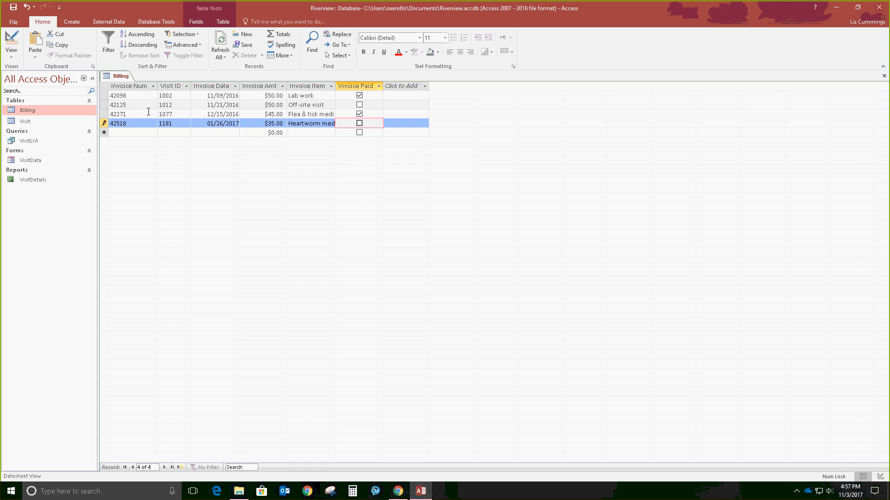
key("Tab")
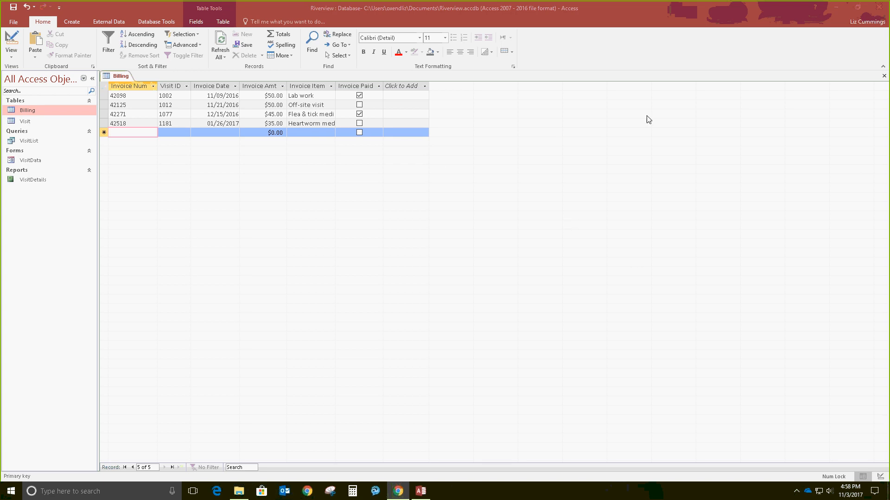
Step: Close the Billing table, saving its layout changes, then show the External Data ribbon
left_click(883, 75)
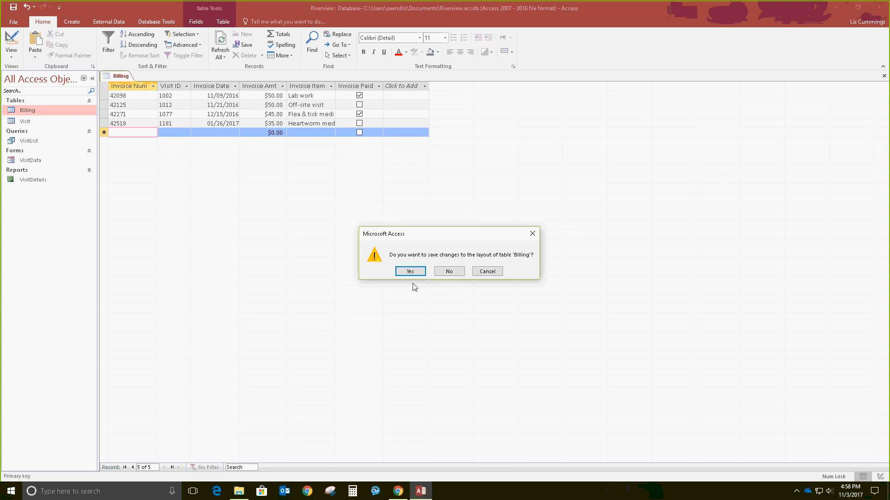
left_click(408, 272)
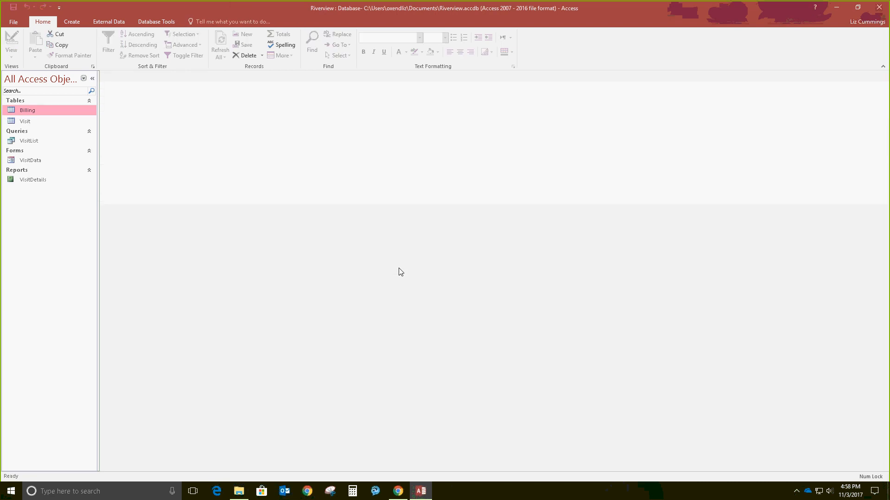
left_click(110, 24)
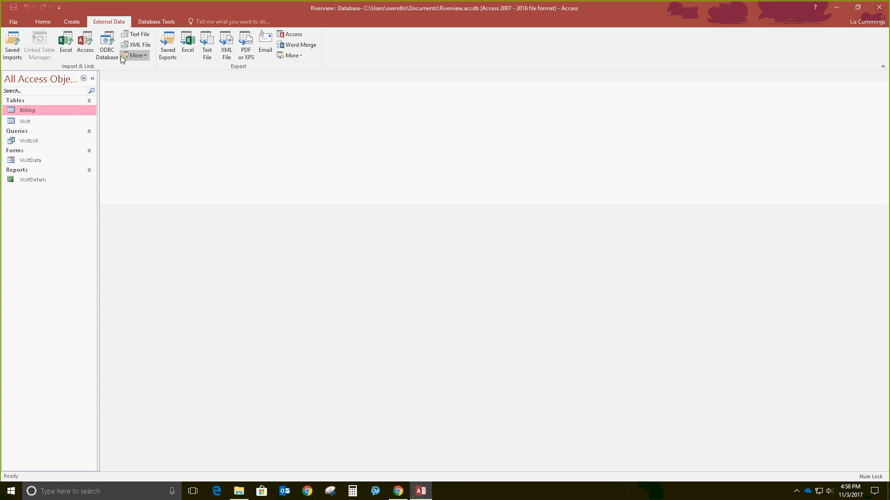
Step: Start an Excel import and browse to Course Work\DSC 2090 800 Fall 2017\Access\Data Files\Access1\Module
left_click(74, 51)
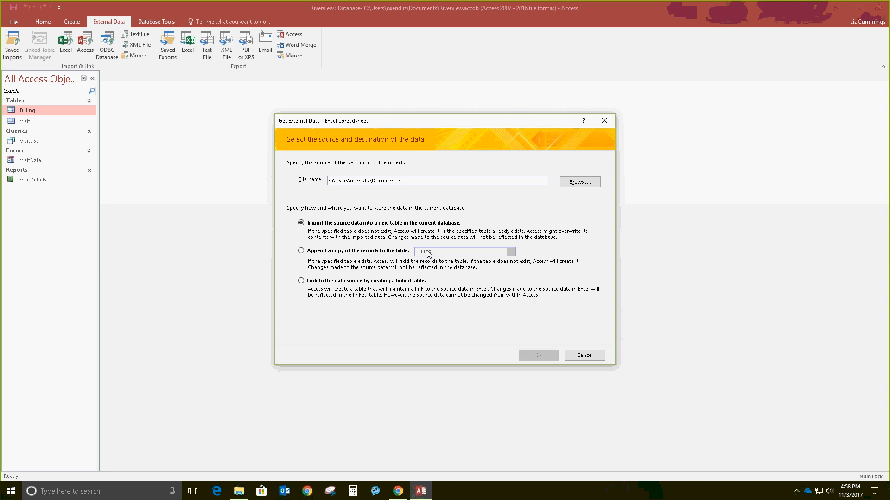
left_click(590, 186)
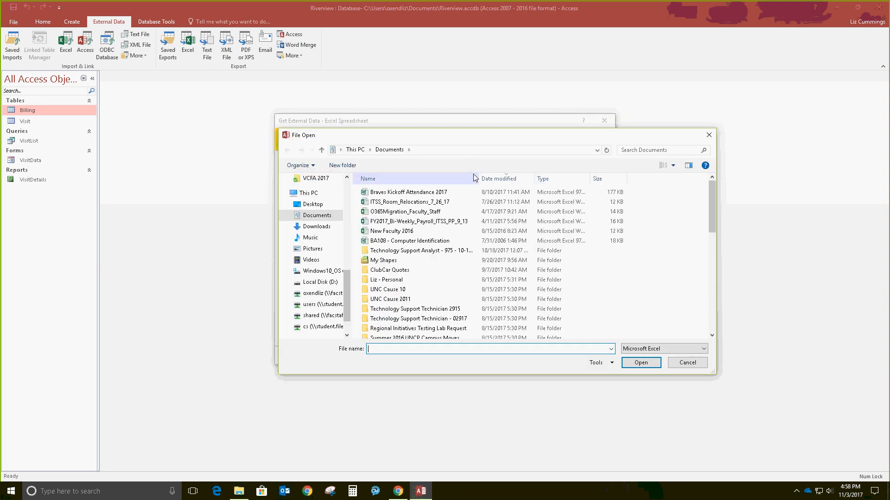
left_click(337, 298)
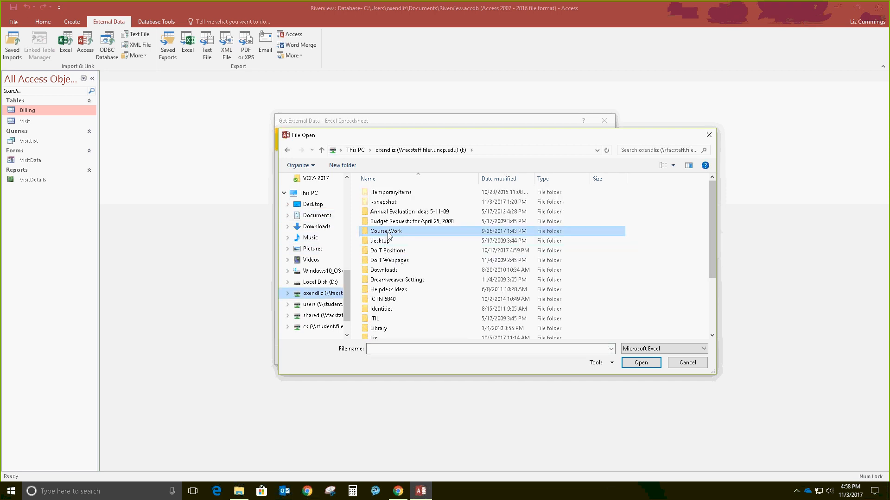
double_click(390, 231)
double_click(390, 232)
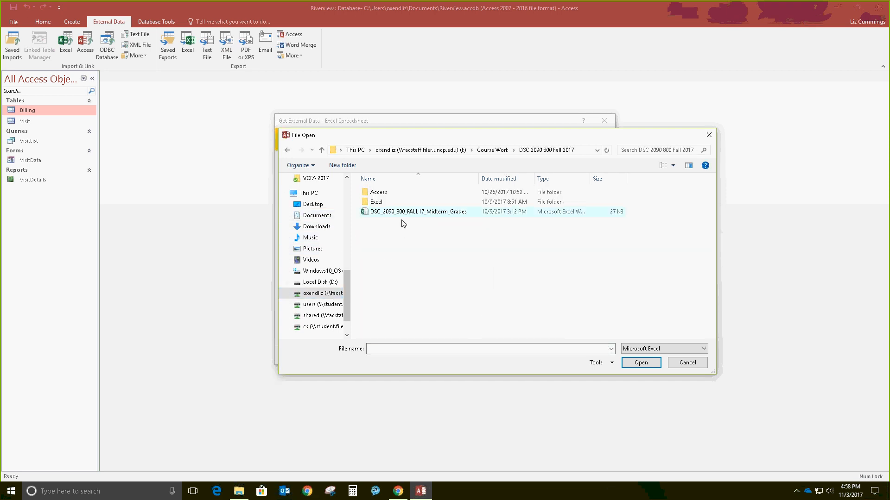
left_click(390, 195)
double_click(391, 195)
double_click(391, 202)
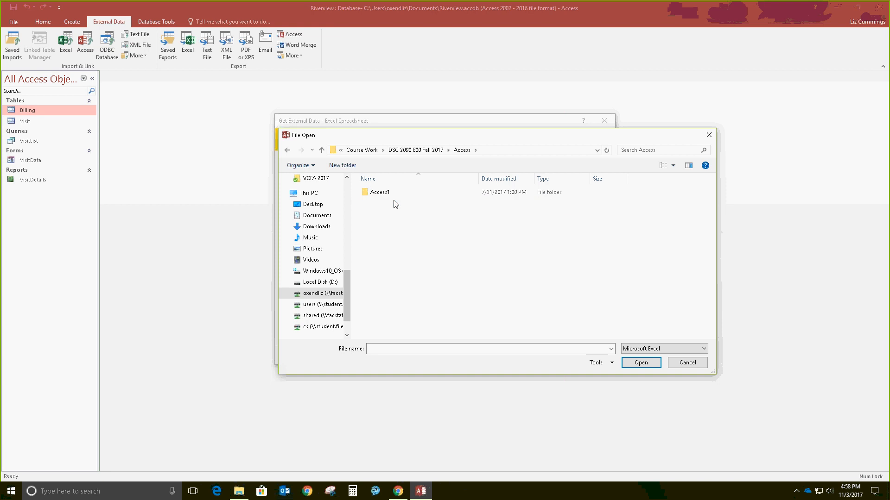
double_click(392, 192)
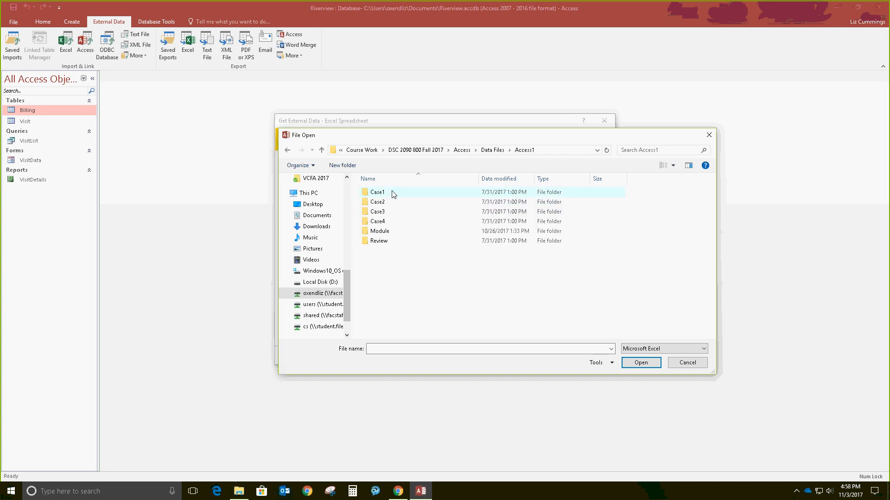
double_click(398, 232)
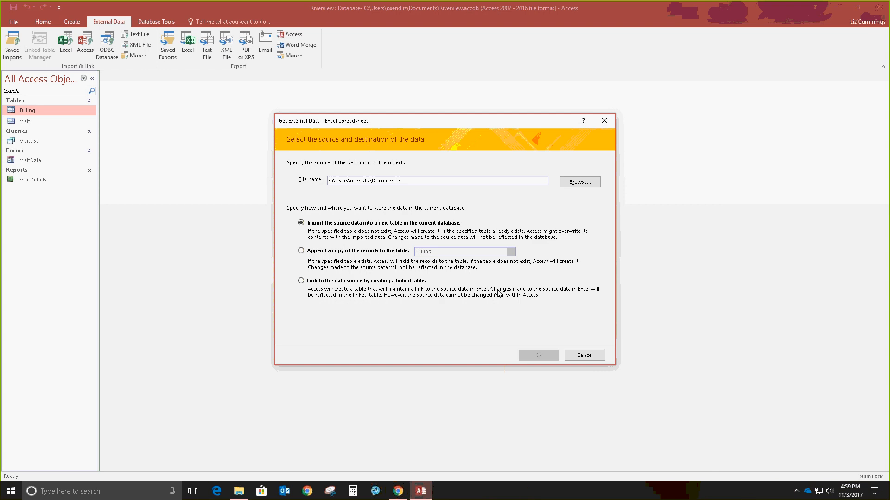
Step: Append the Invoices spreadsheet records to Billing without saving import steps, then reopen Billing
left_click(301, 251)
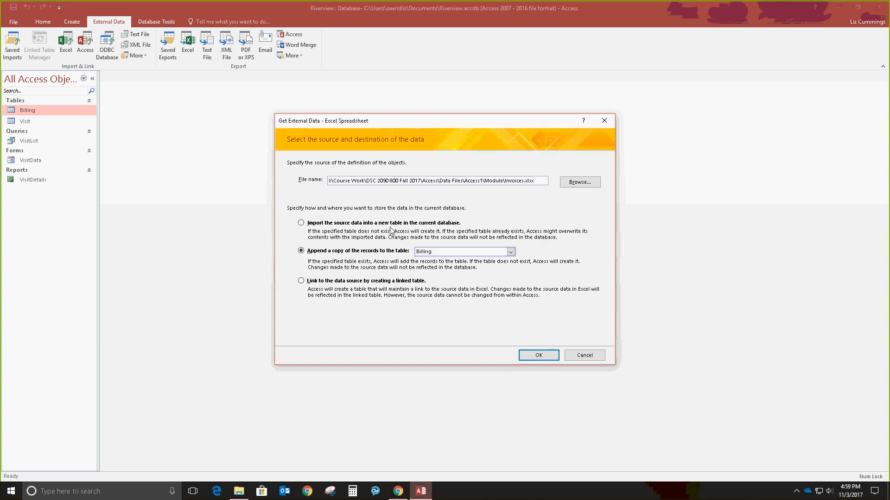
left_click(431, 251)
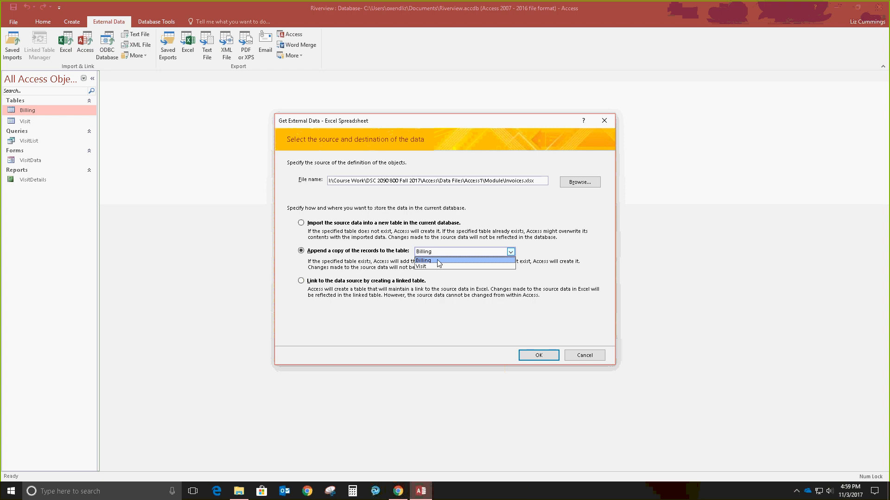
left_click(432, 260)
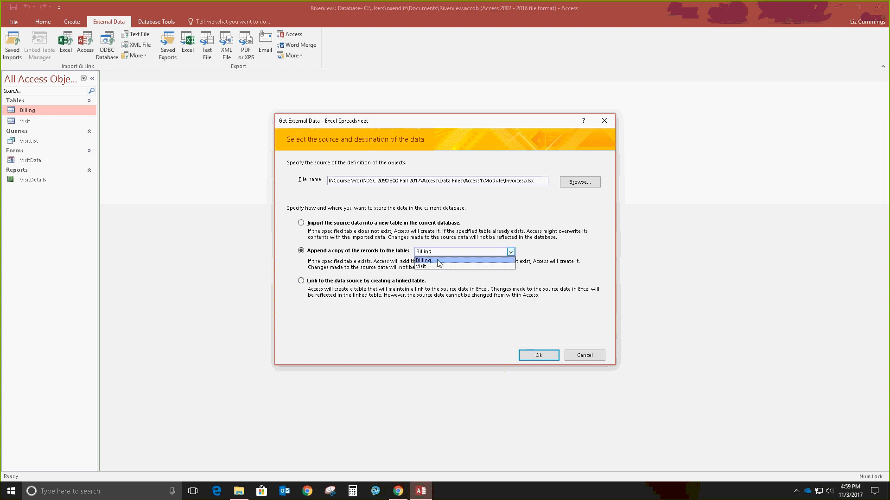
left_click(438, 261)
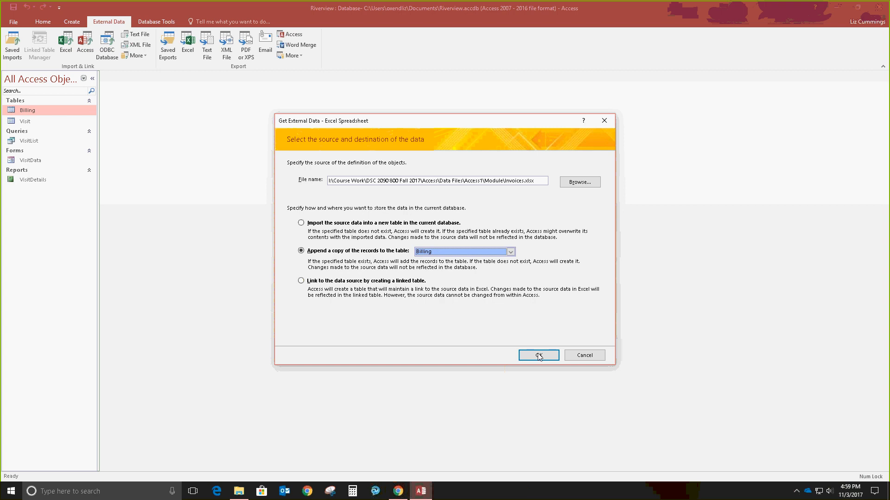
left_click(538, 356)
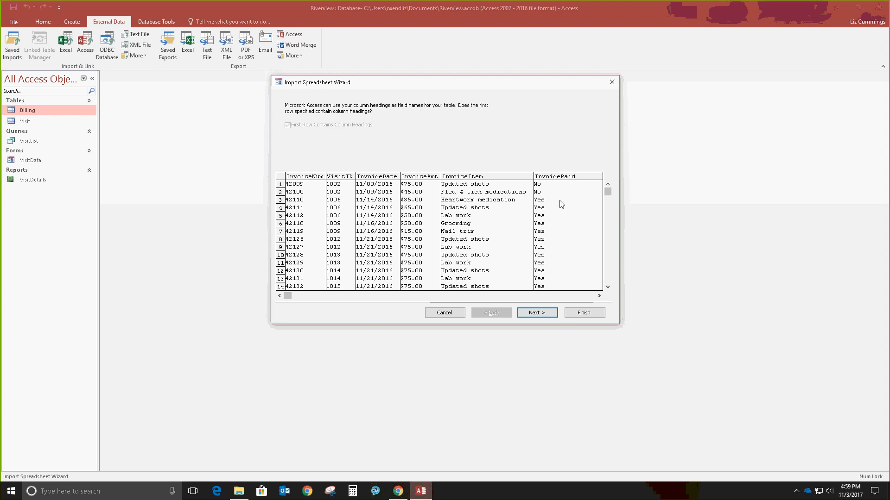
left_click(537, 313)
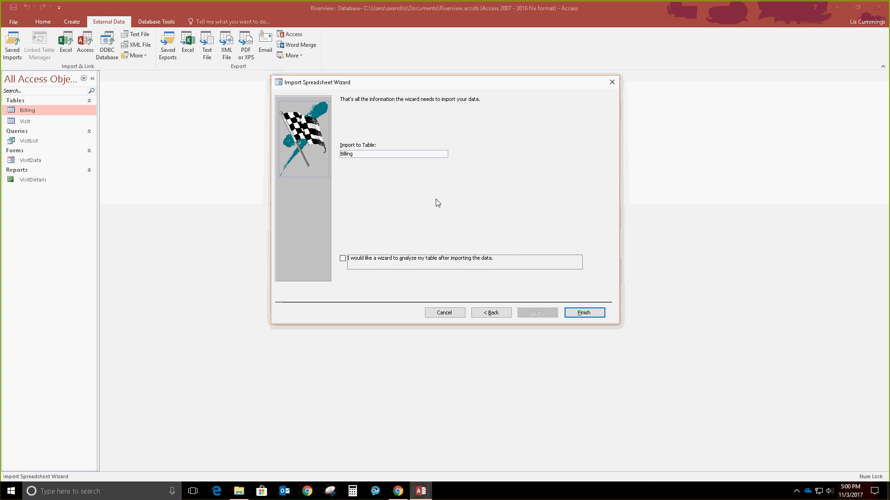
left_click(583, 313)
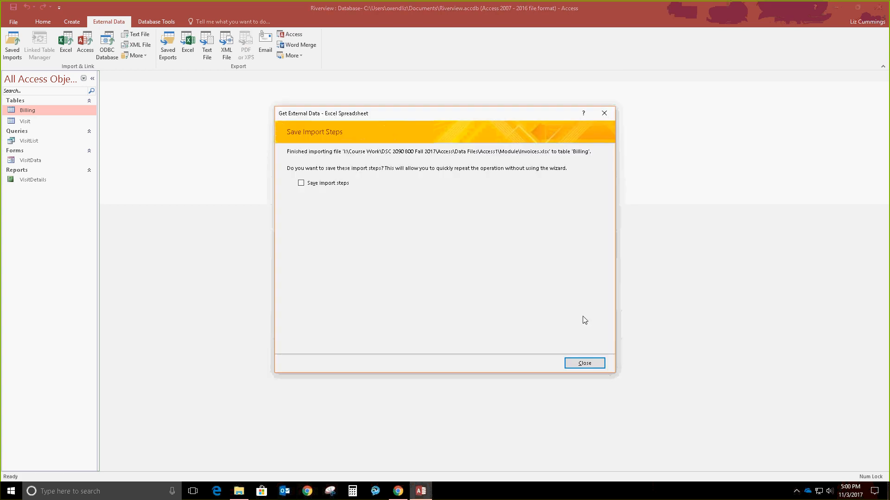
left_click(585, 363)
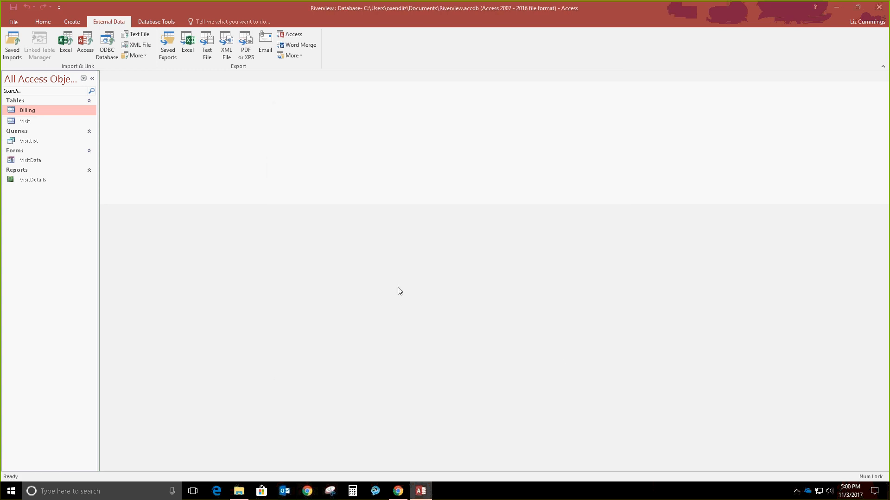
double_click(49, 110)
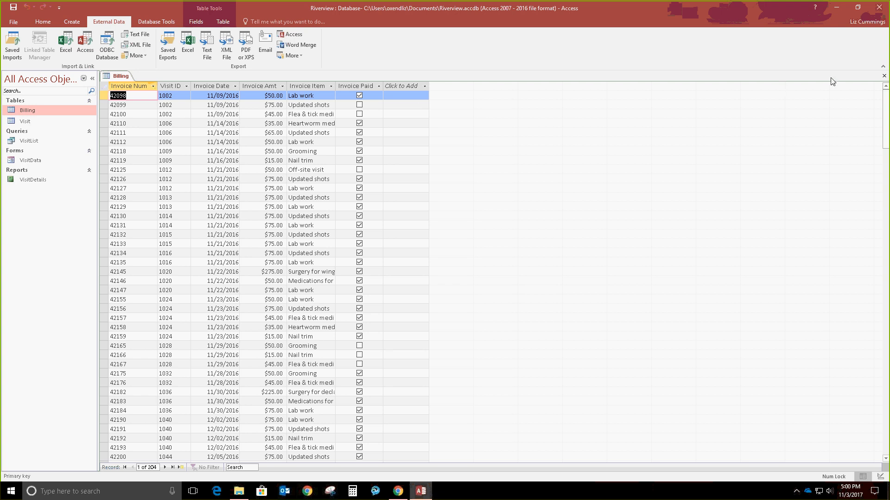
left_click(884, 77)
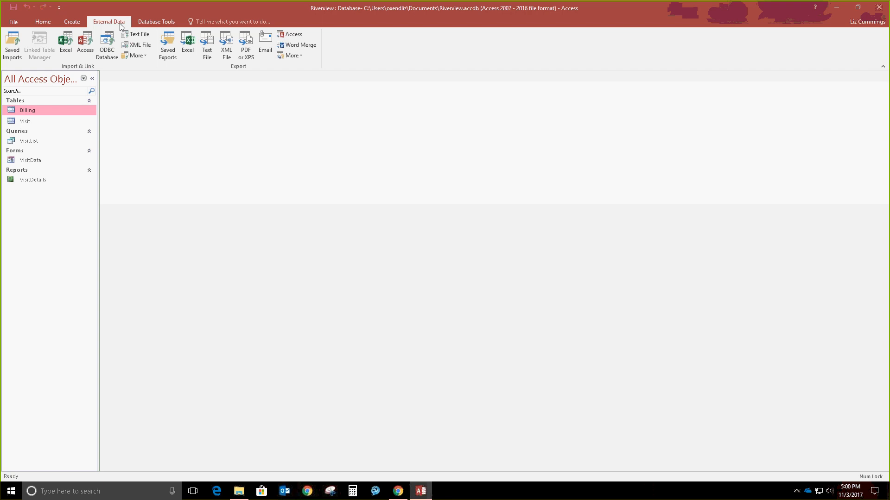
Step: Import the Owner table from Kelly.accdb, closing without saving the import steps
left_click(85, 54)
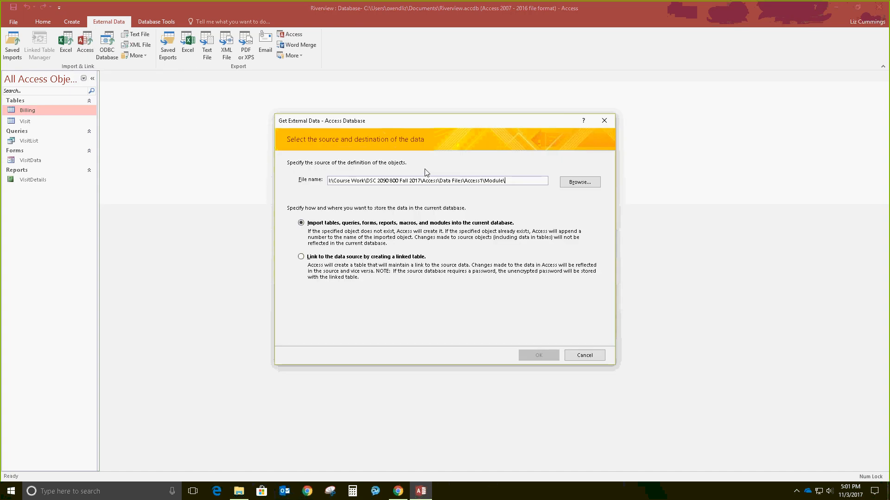
left_click(564, 181)
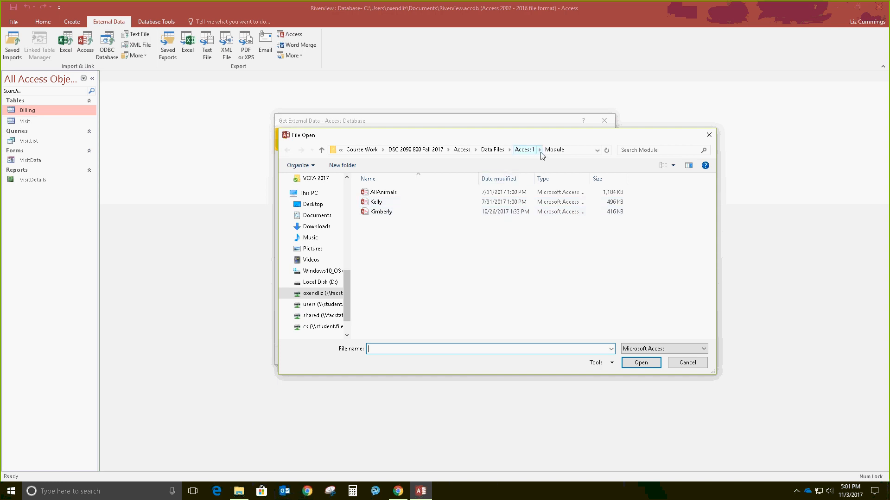
left_click(385, 202)
left_click(646, 361)
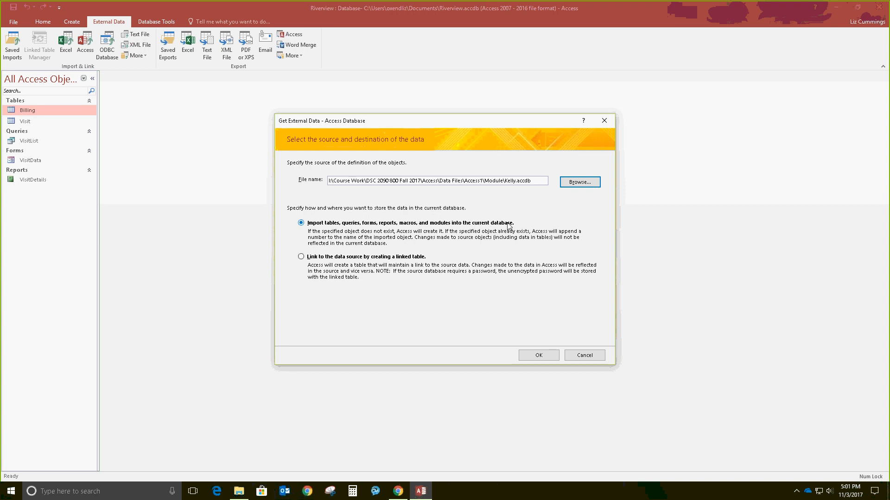
left_click(546, 359)
left_click_drag(123, 21, 416, 124)
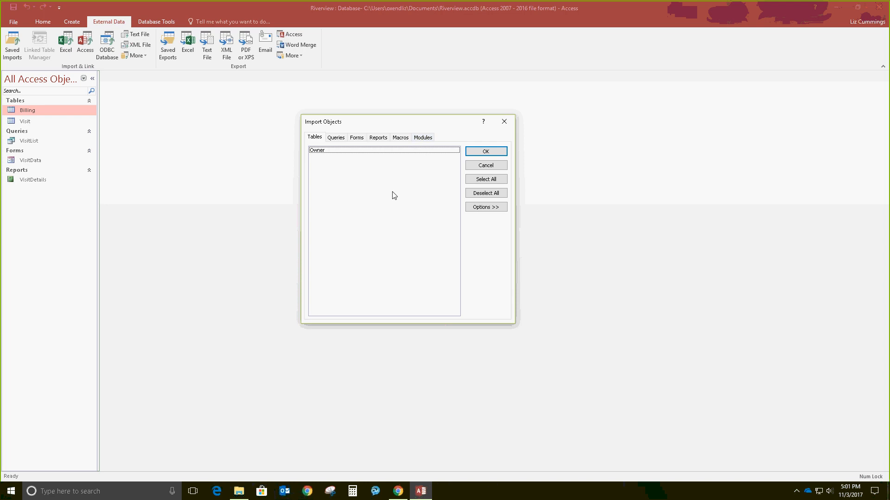
left_click(331, 150)
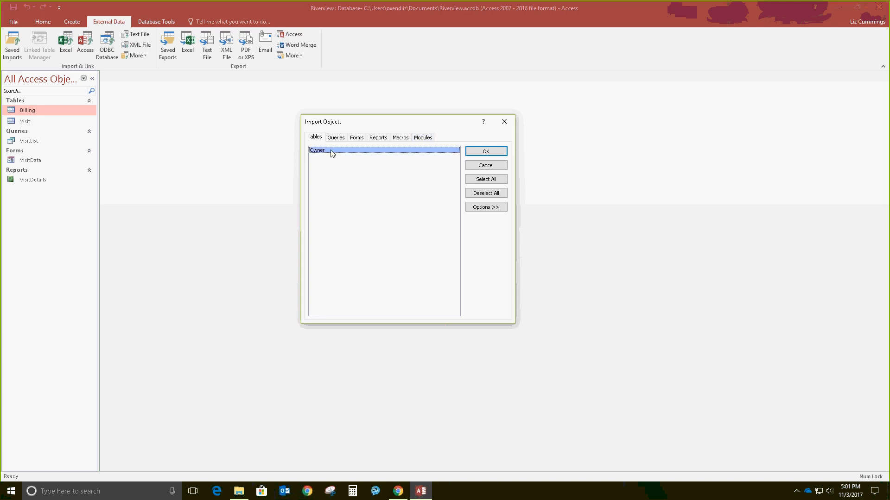
left_click(485, 153)
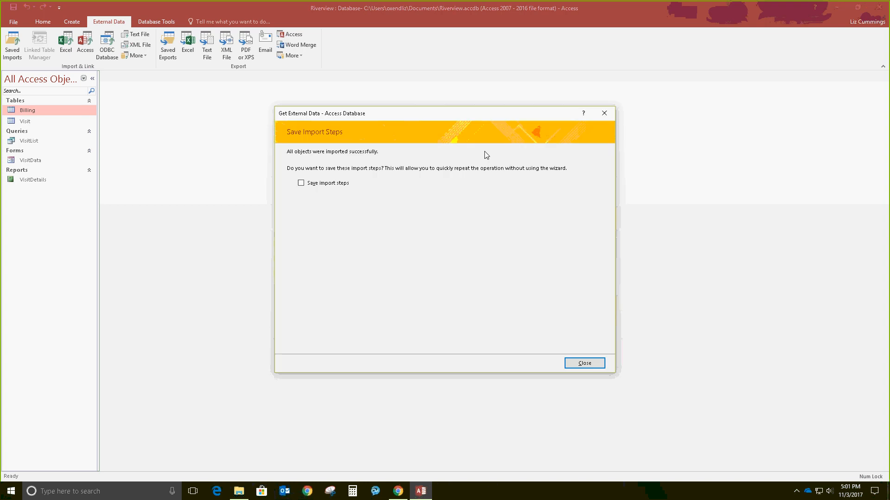
left_click(584, 362)
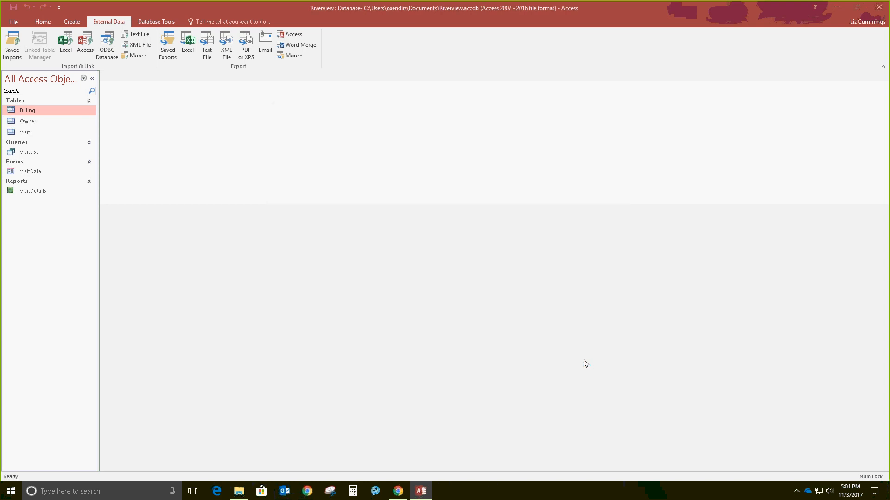
Step: Delete the existing Owner table from the database
right_click(41, 125)
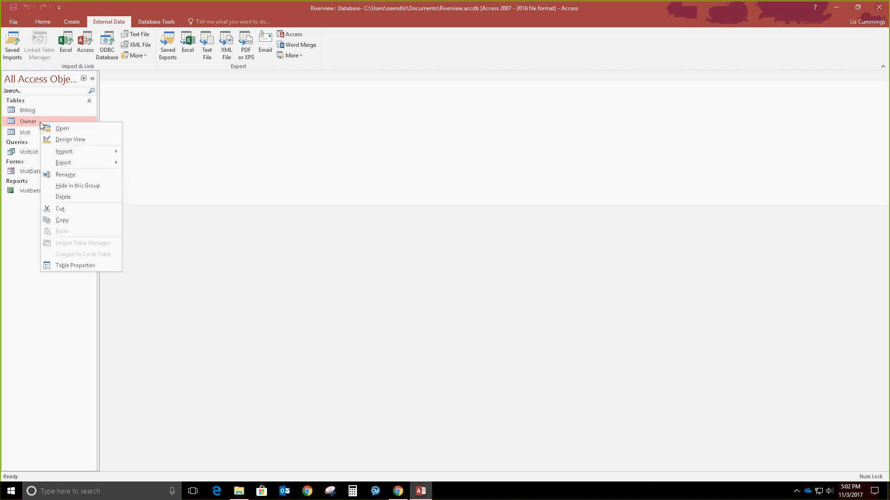
left_click(68, 197)
left_click(409, 274)
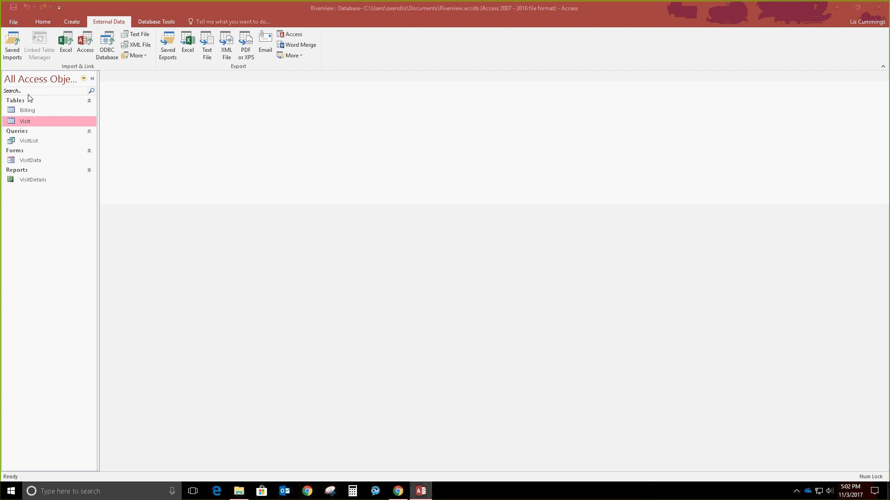
Step: Start a new Access database import with Kelly.accdb as the source
left_click(85, 44)
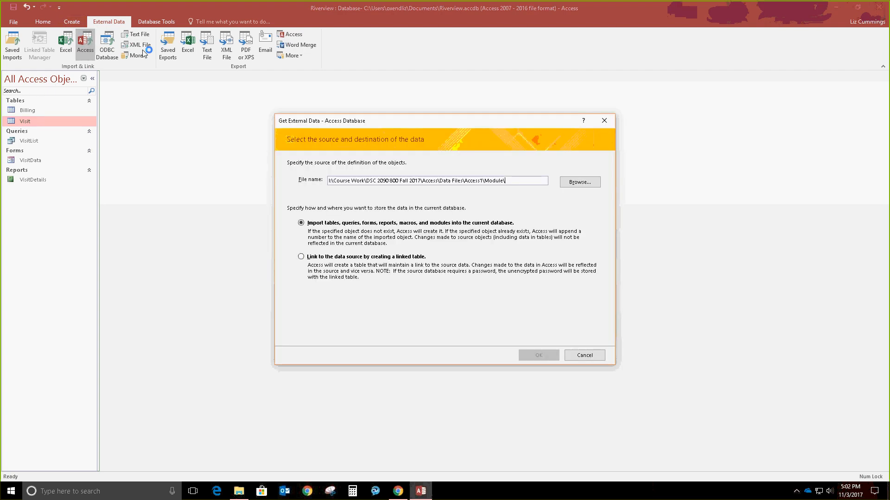
left_click(573, 184)
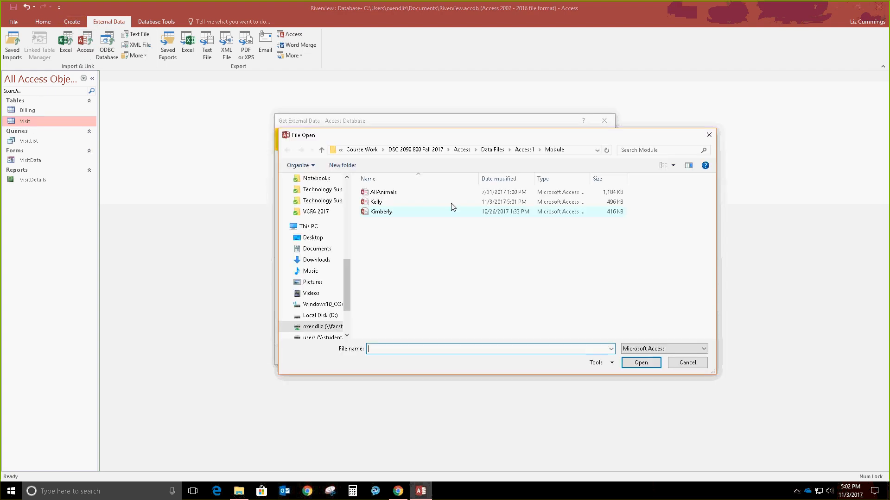
left_click(506, 202)
left_click(646, 365)
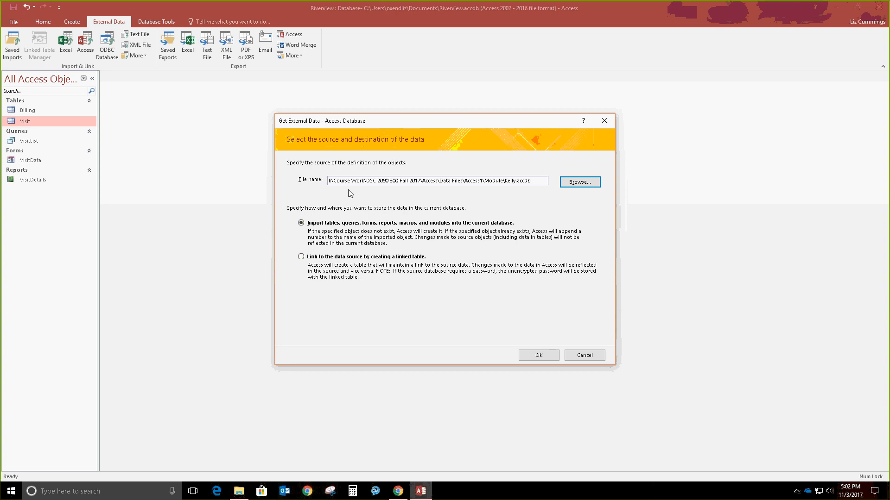
left_click(539, 355)
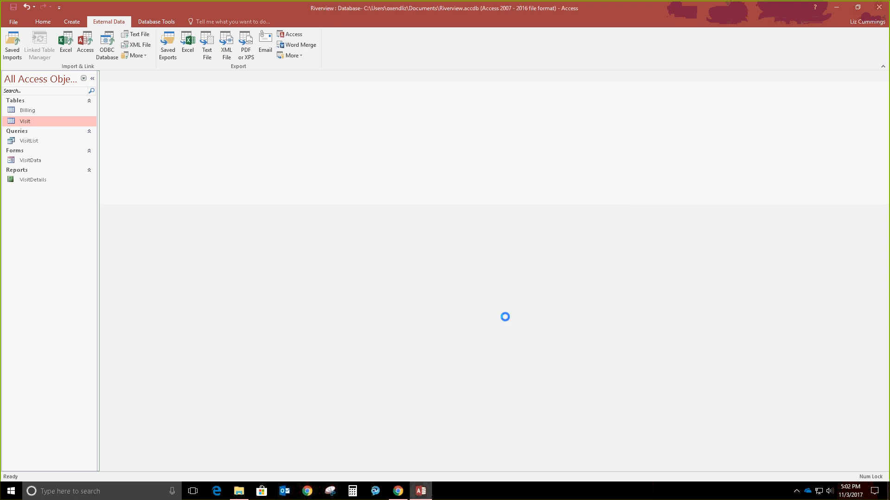
left_click_drag(135, 26, 478, 117)
Step: Import the Owner table as Definition Only, without saving the import steps
left_click(384, 141)
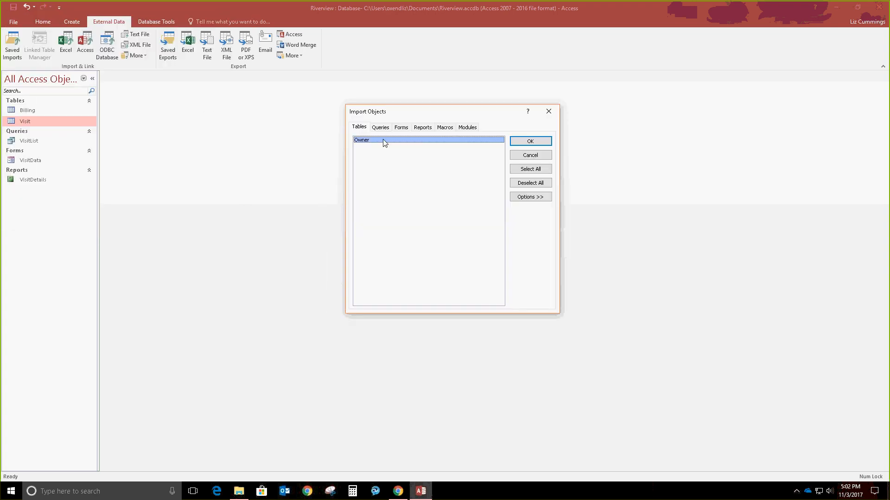
left_click(530, 199)
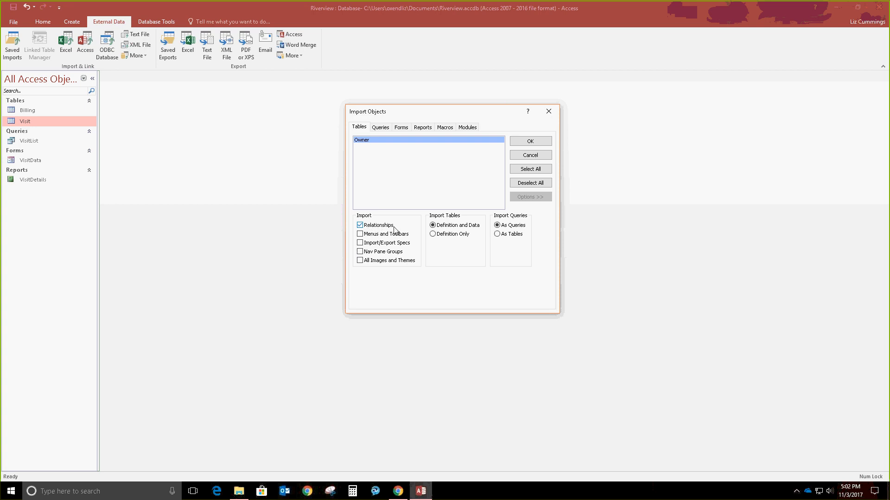
left_click(365, 145)
left_click(434, 235)
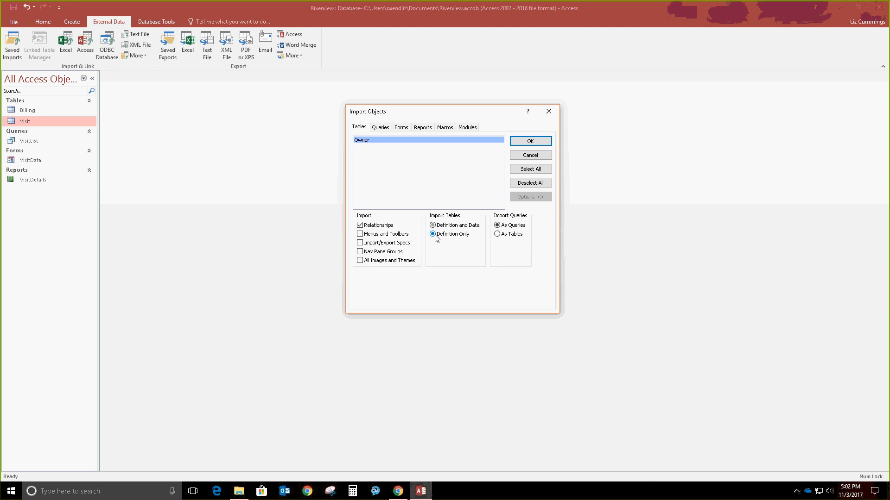
left_click(530, 141)
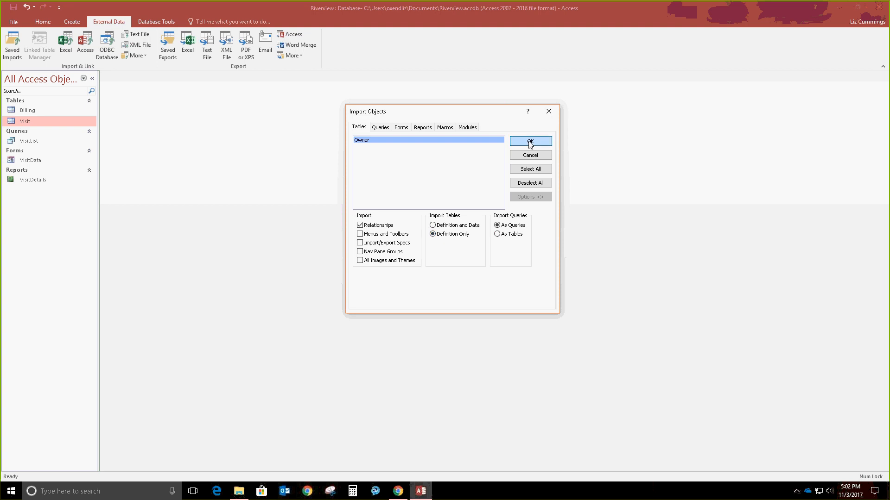
left_click(577, 364)
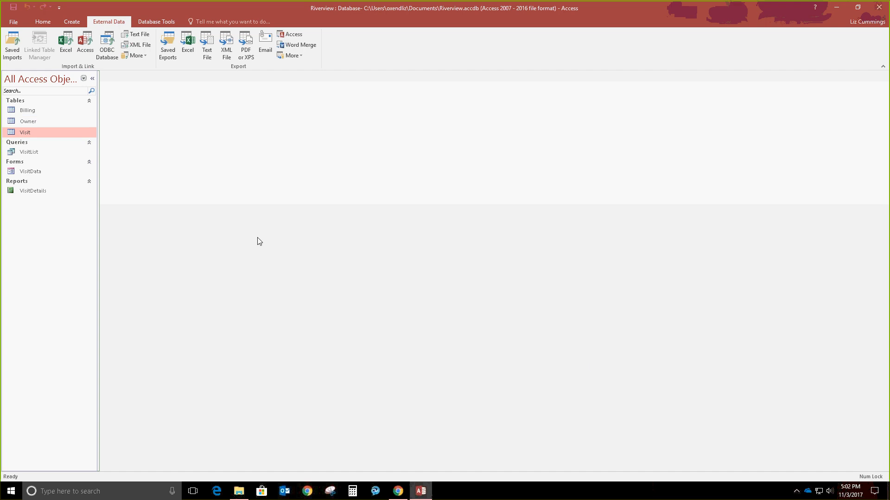
double_click(37, 123)
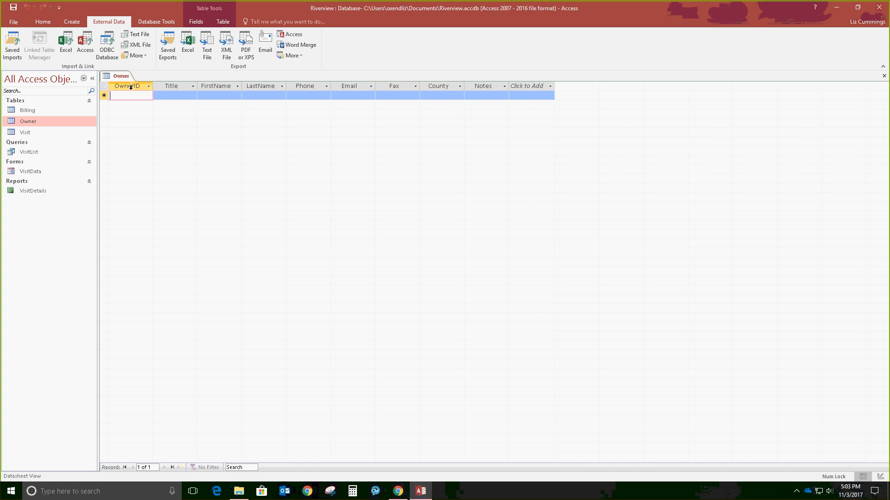
left_click(884, 77)
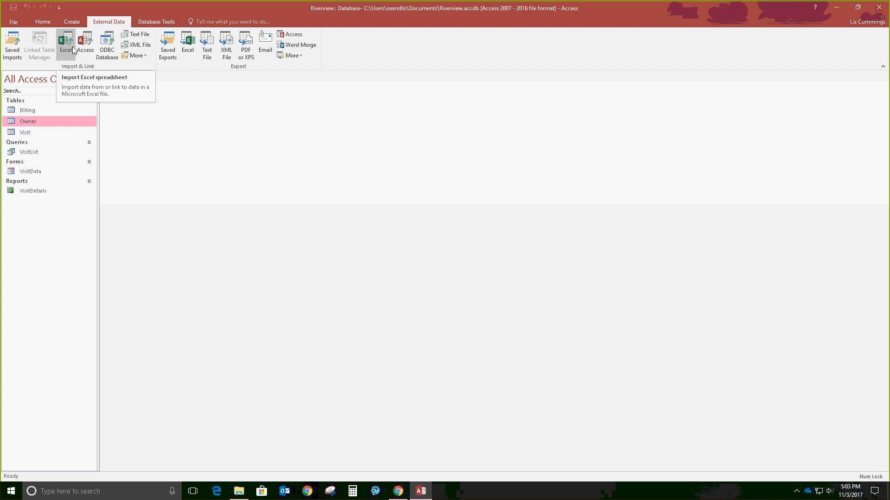
Step: Choose AllAnimals.accdb as the source Access database for importing
left_click(85, 45)
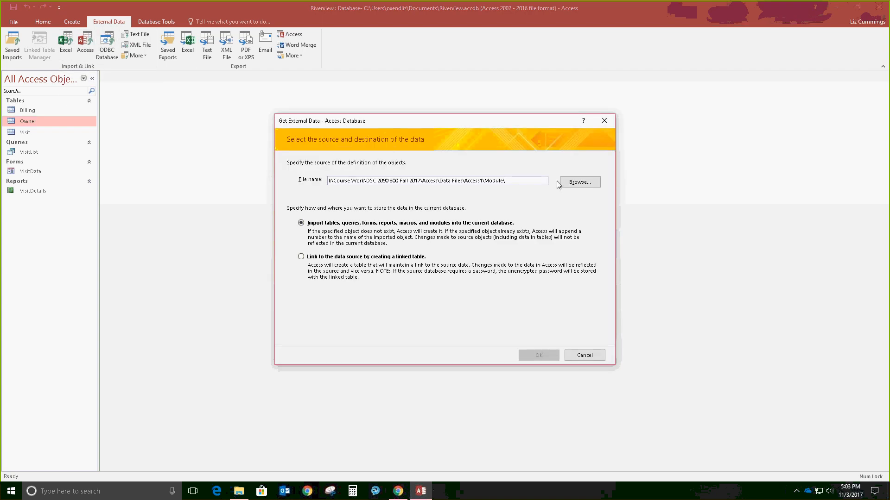
left_click(575, 185)
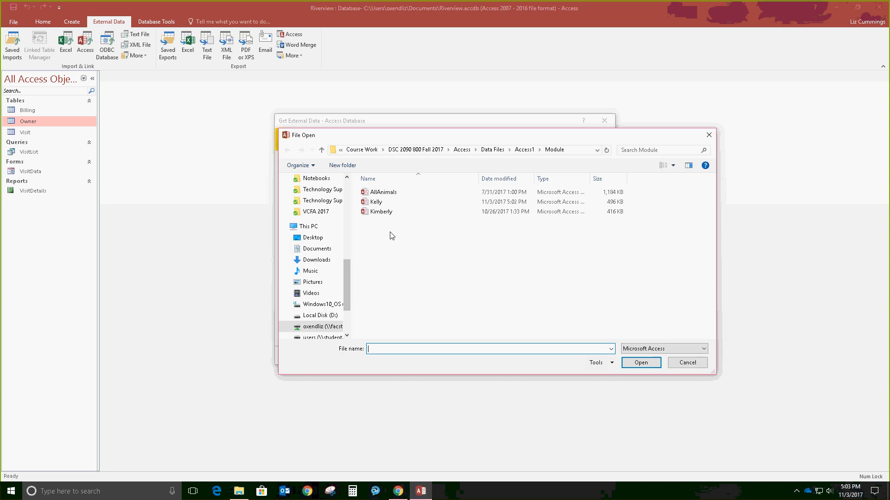
left_click(387, 192)
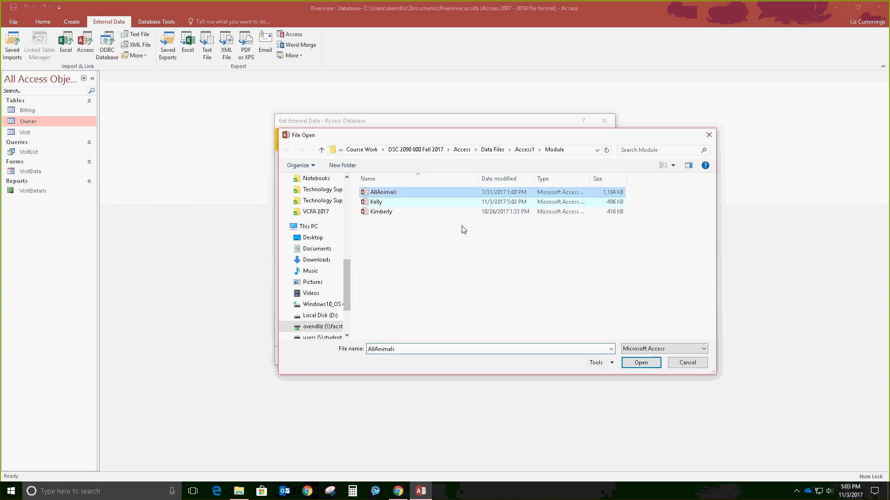
left_click(627, 364)
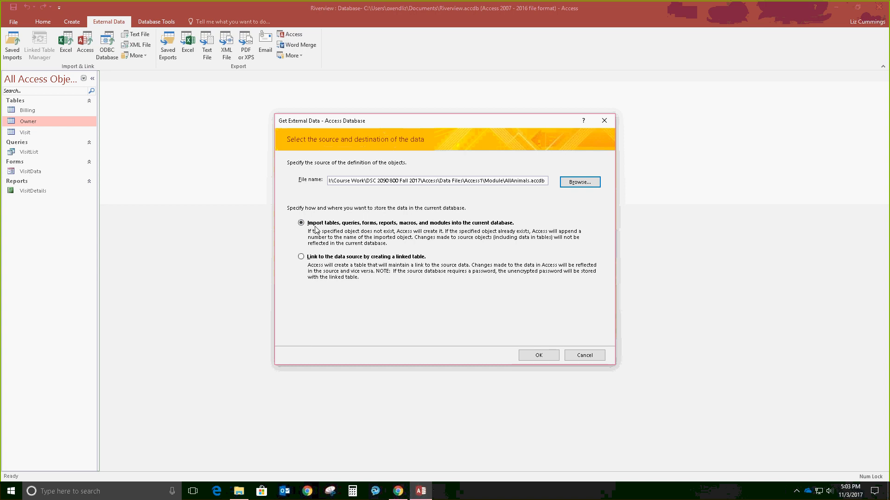
left_click(542, 356)
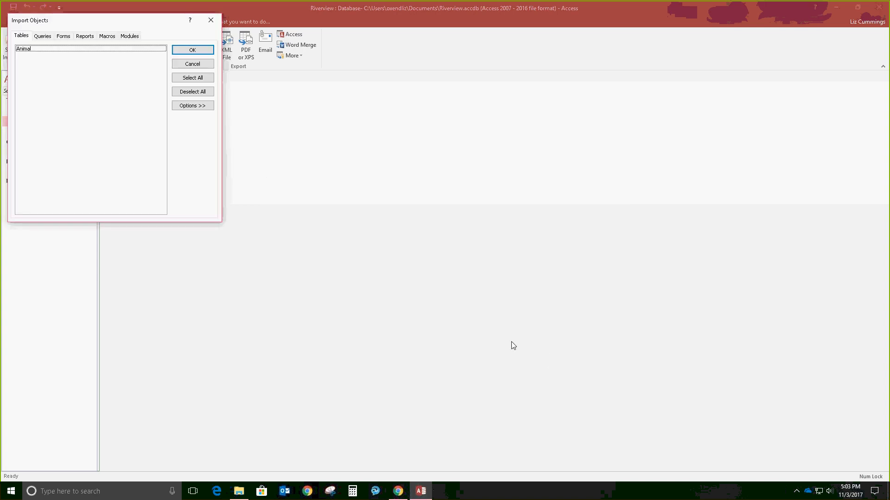
Step: Import the Animal table with its definition and data, then open it
left_click_drag(148, 24, 417, 114)
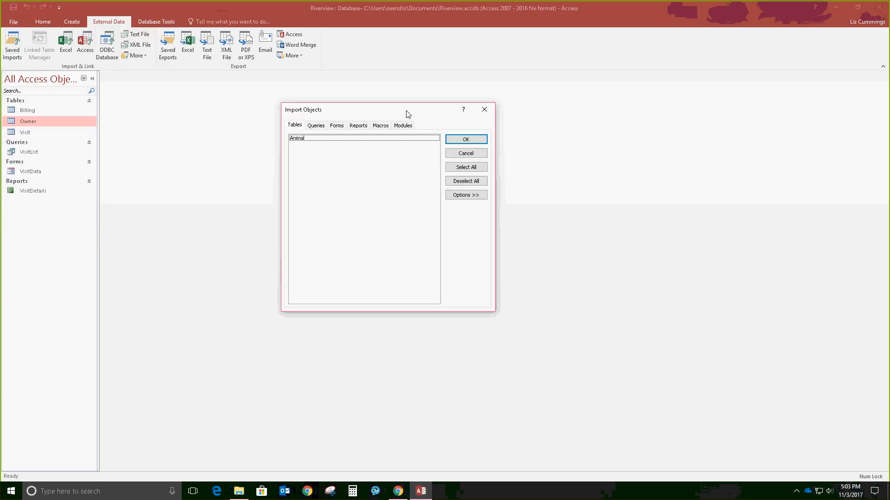
left_click(297, 138)
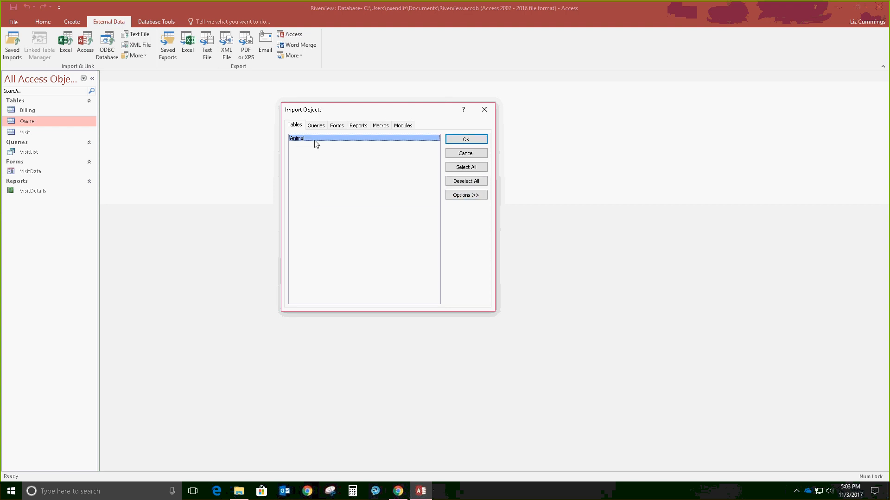
left_click(453, 196)
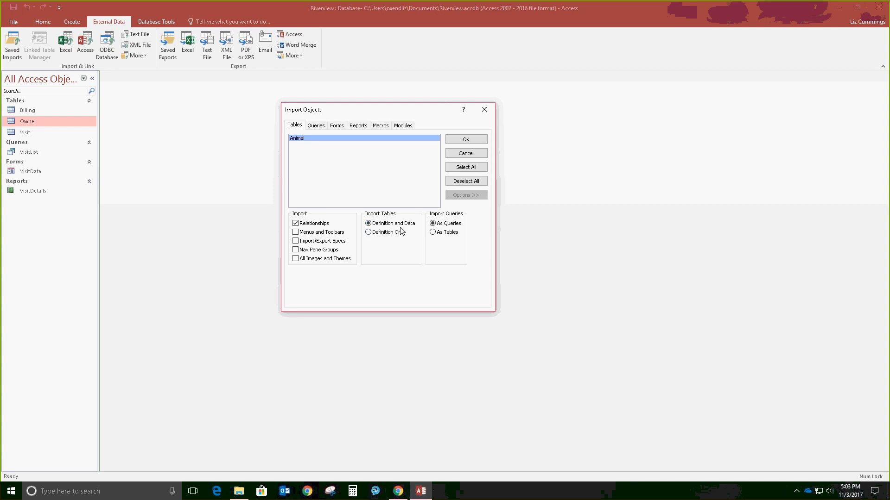
left_click(463, 140)
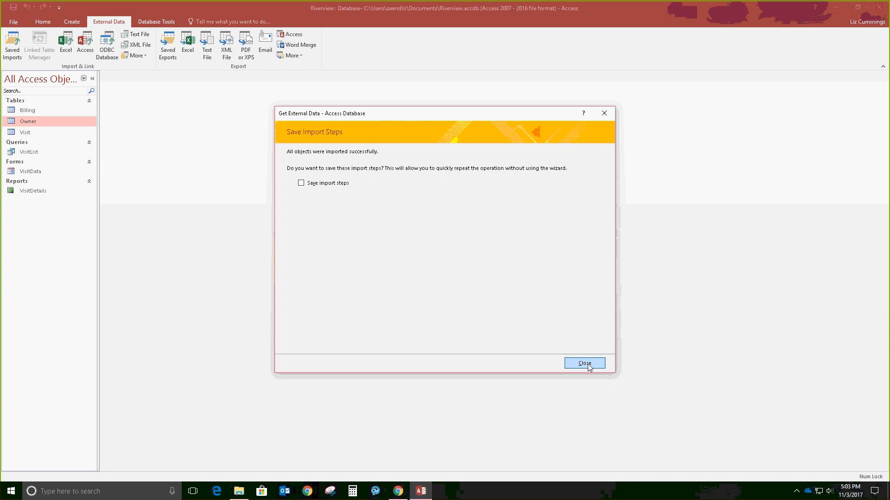
left_click(585, 363)
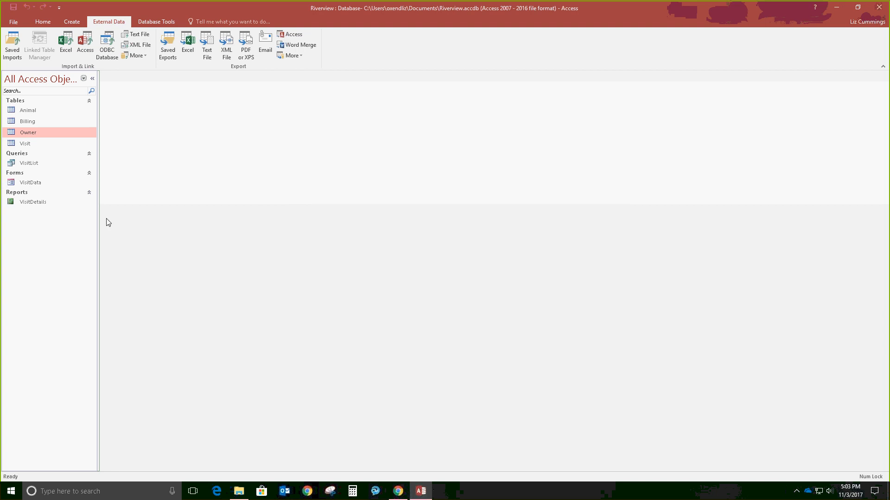
double_click(43, 112)
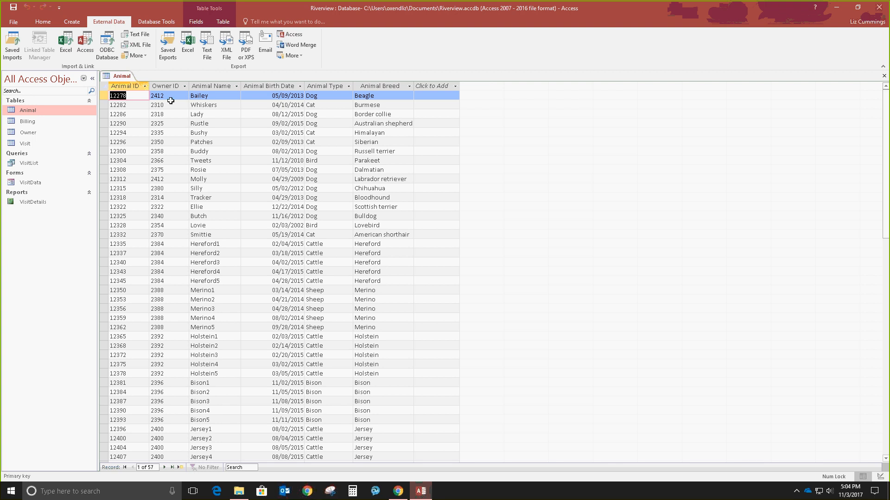
Step: Close Animal, open the empty Owner table, and inspect the OwnerID and Email field properties
left_click(884, 76)
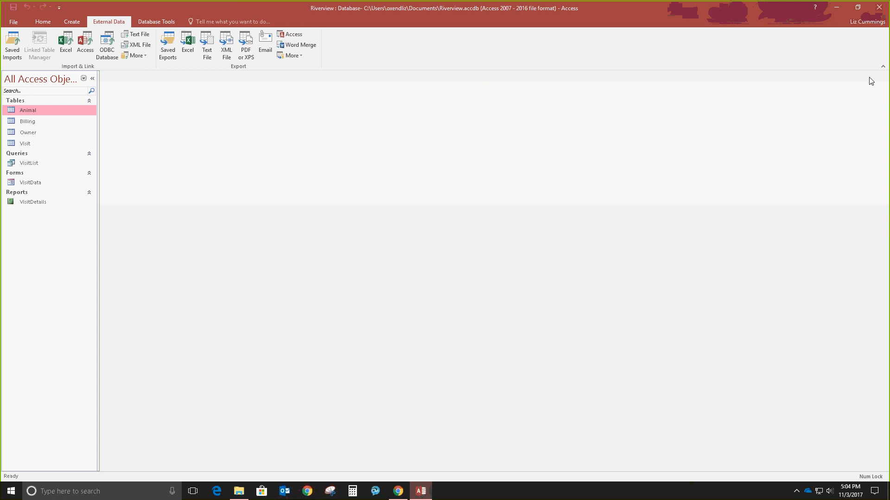
double_click(27, 134)
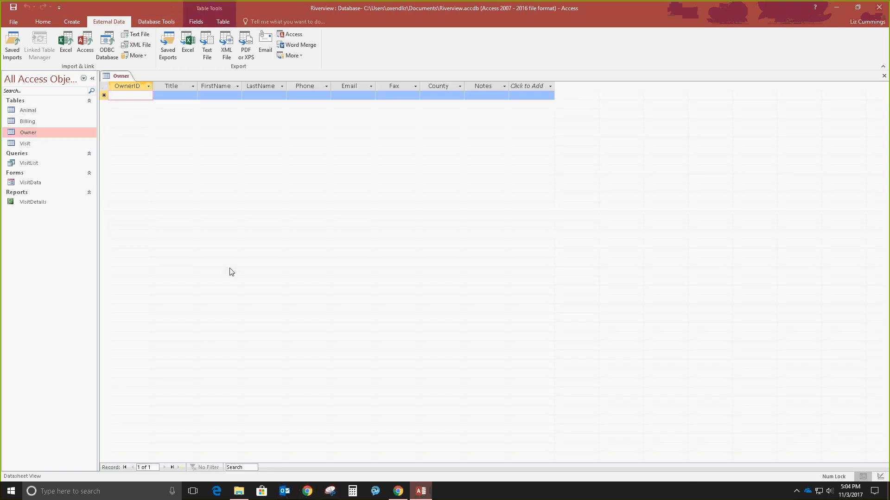
left_click(201, 24)
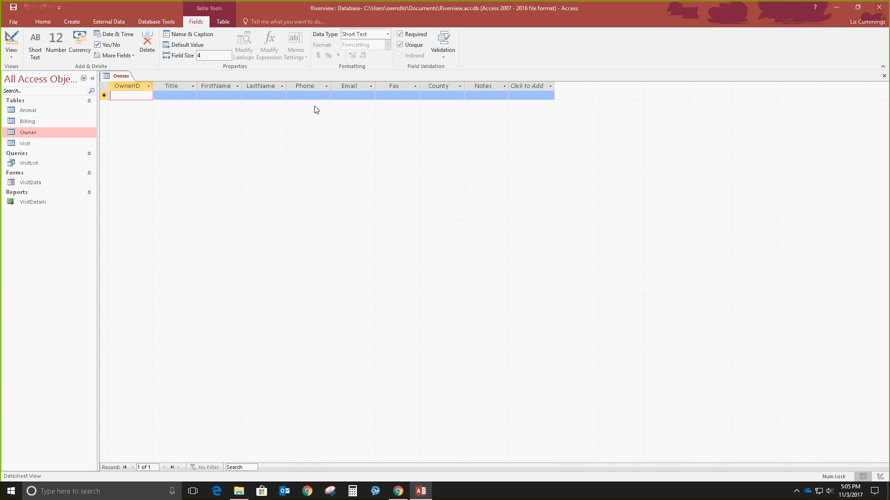
left_click(354, 87)
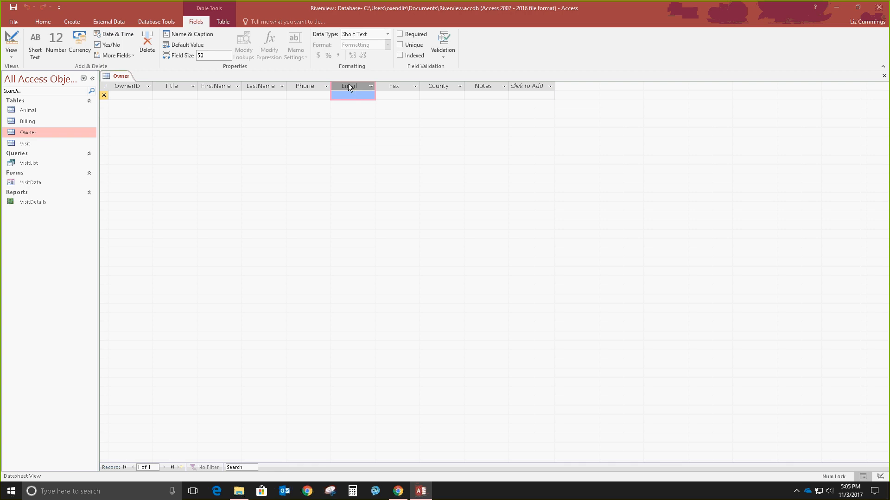
Step: Add the Address field set to Owner, then delete its Country Region field
left_click(132, 56)
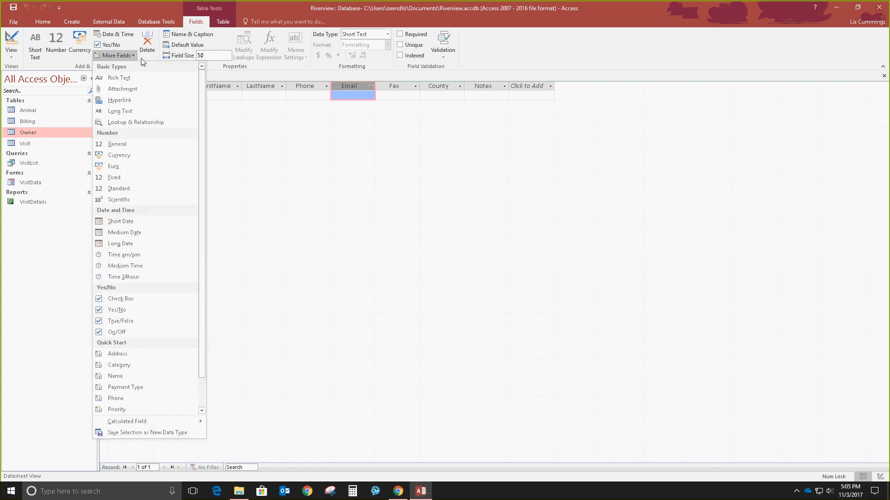
left_click(123, 357)
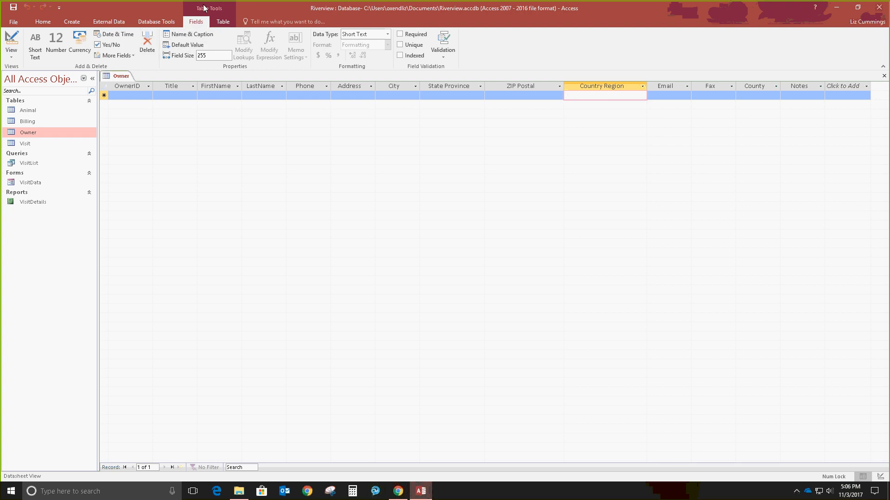
left_click(147, 46)
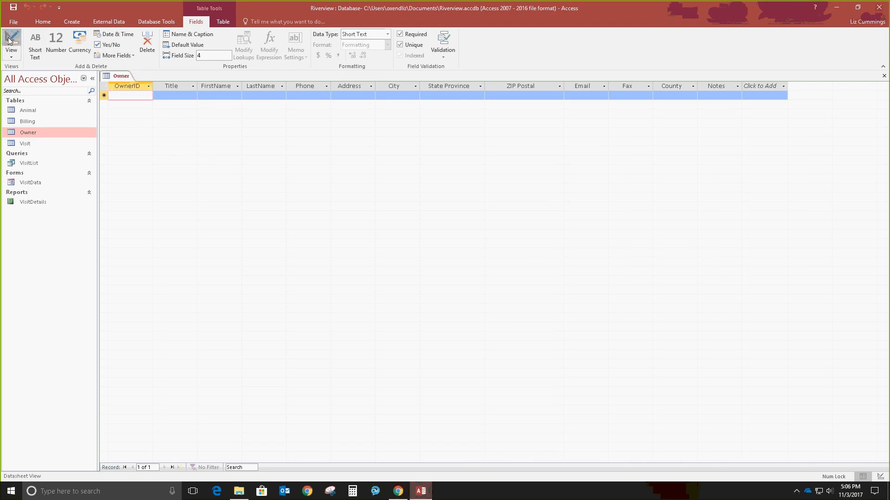
Step: Switch Owner to Design View and delete the Title field row
left_click(8, 41)
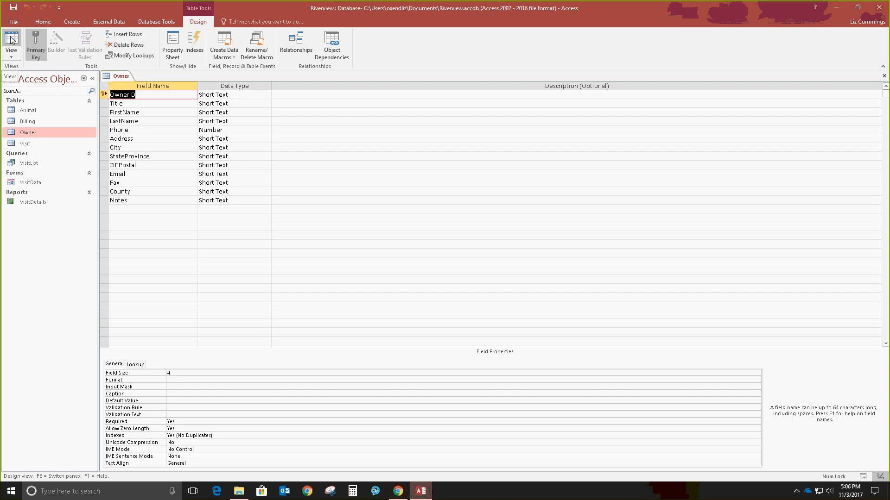
left_click(104, 104)
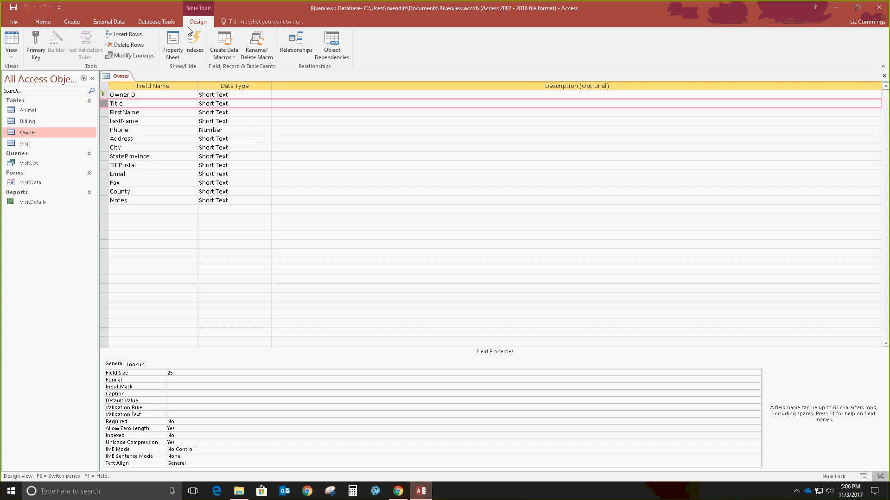
left_click(129, 45)
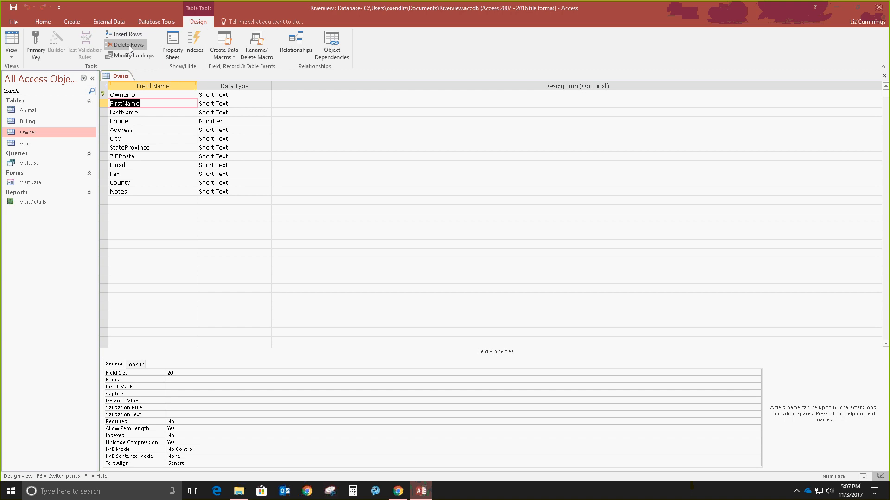
left_click(105, 173)
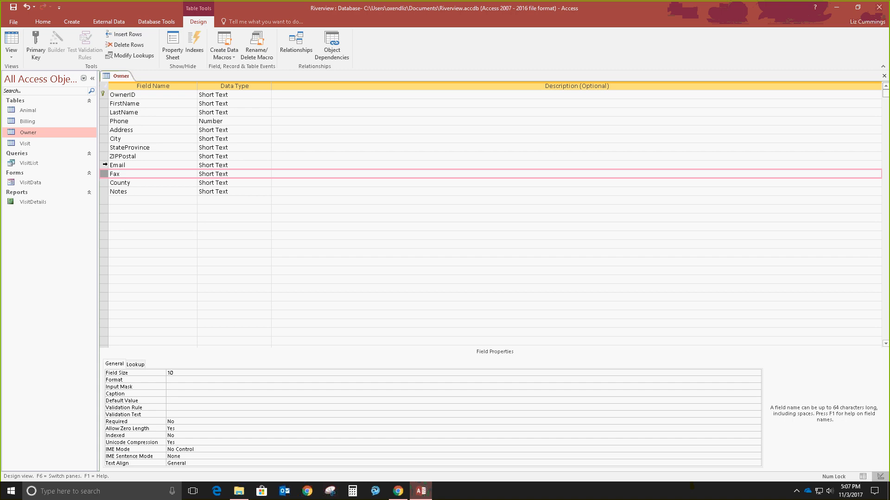
Step: Delete the Fax, County and Notes rows from the Owner design
key("shift+Down")
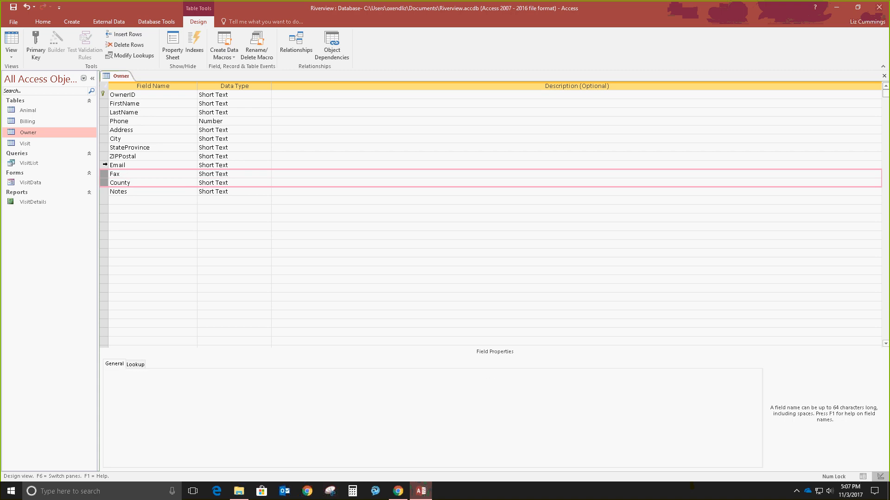
key("shift+Down")
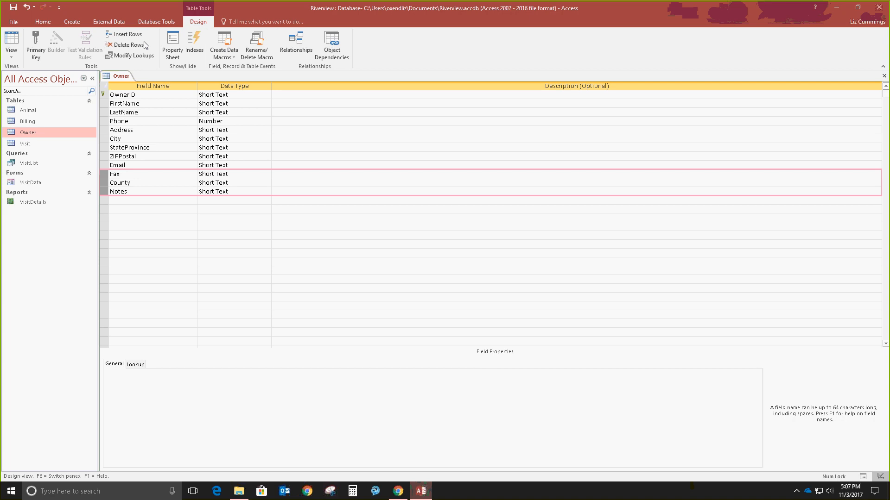
left_click(132, 46)
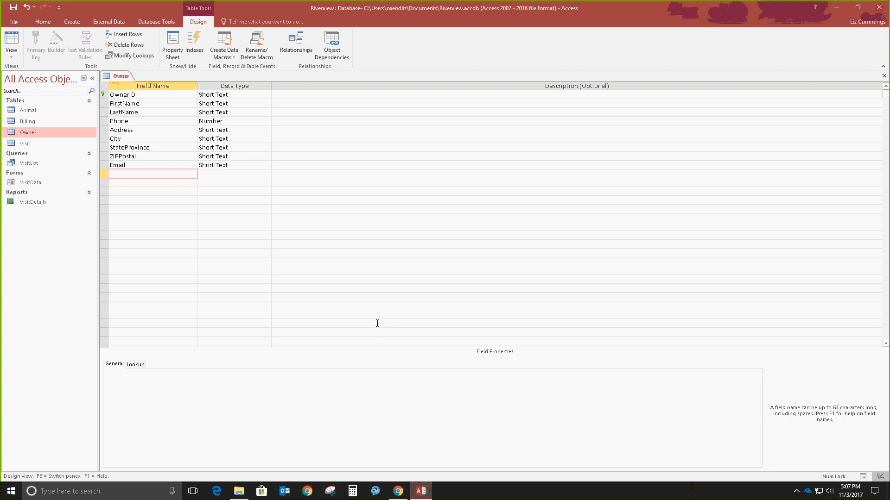
left_click(153, 148)
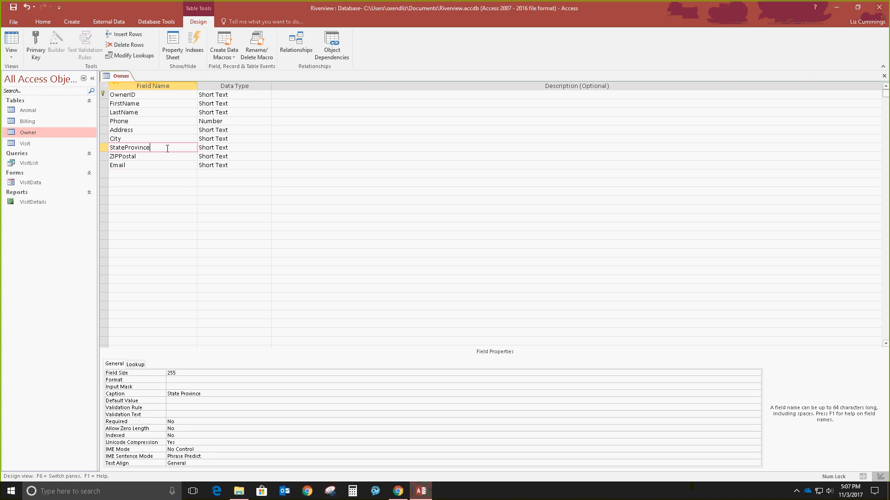
Step: Shorten the field names StateProvince to State and ZIPPostal to ZIP
key("BackSpace")
key("BackSpace")
key("BackSpace")
key("BackSpace")
key("BackSpace")
key("BackSpace")
key("BackSpace")
key("BackSpace")
type("e")
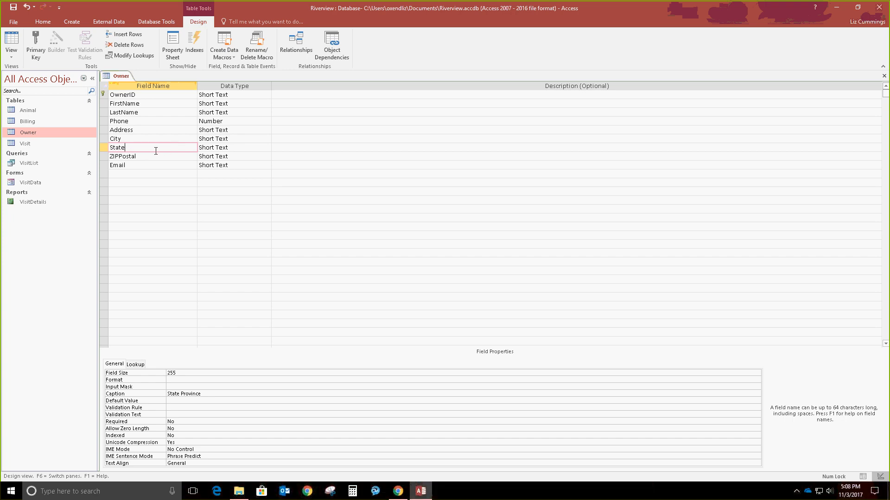
left_click(152, 159)
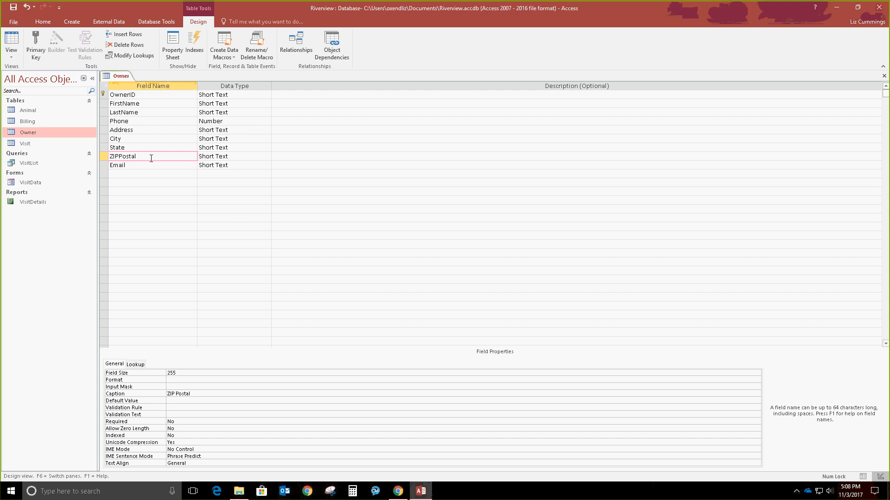
key("BackSpace")
key("BackSpace")
key("BackSpace")
key("BackSpace")
key("BackSpace")
Step: Make Phone a Short Text field with field size 14
left_click(213, 120)
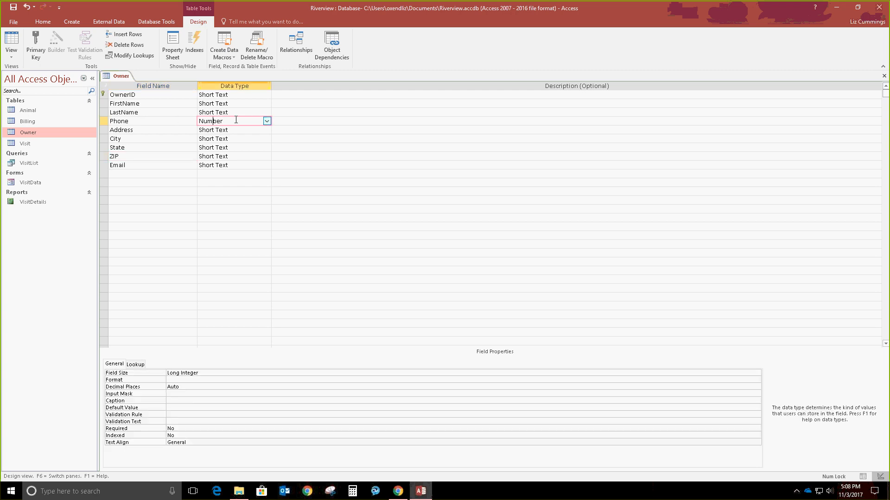
left_click(267, 120)
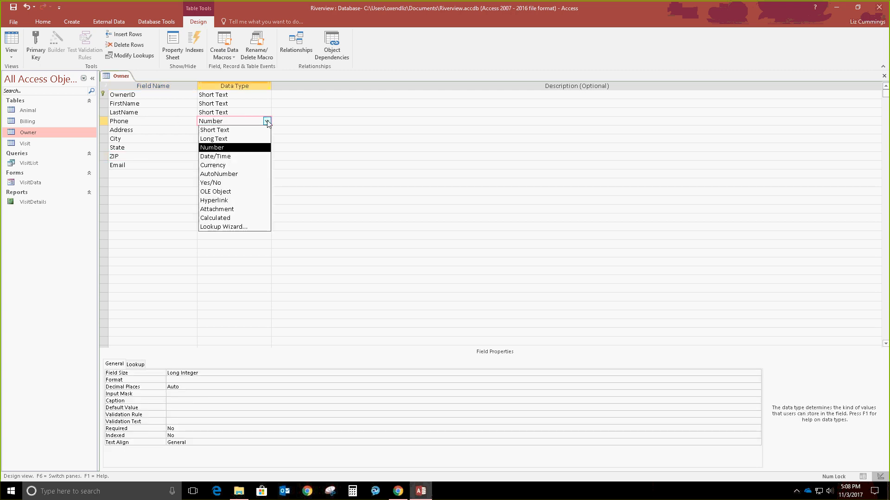
left_click(237, 132)
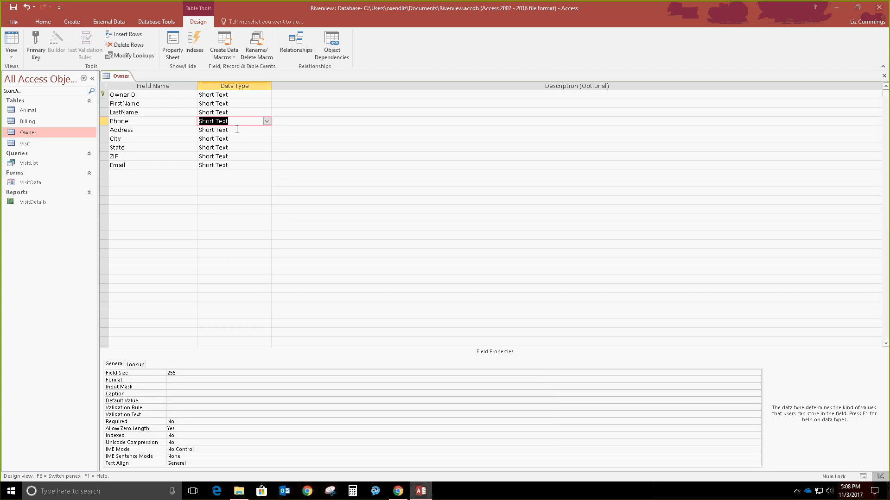
key("F6")
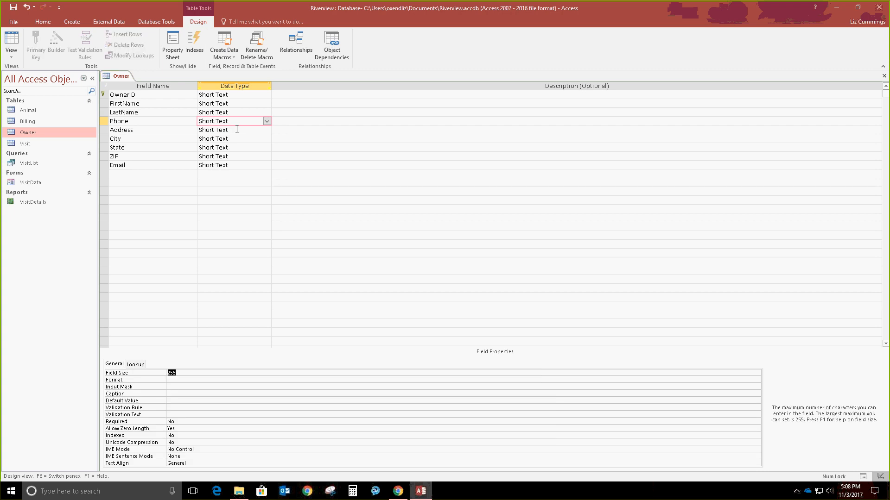
type("14")
Step: Set the Address field size to 35 and clear its caption
left_click(154, 128)
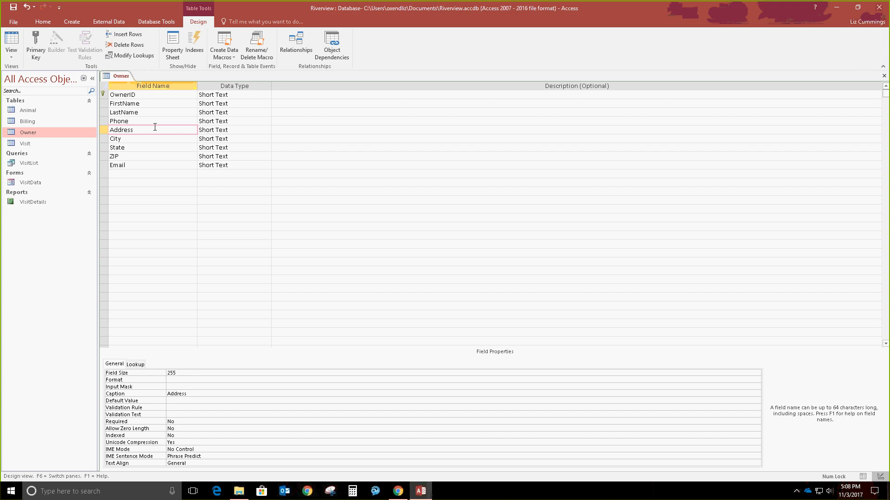
key("F6")
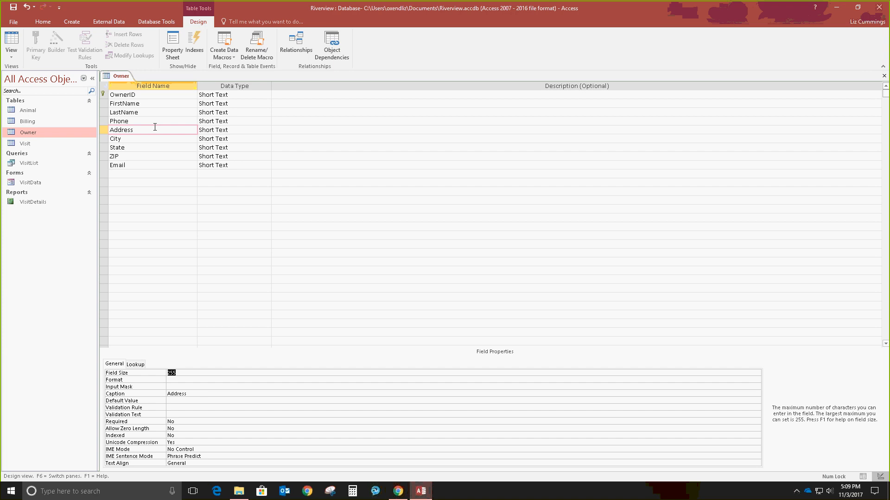
type("3")
key("Down")
key("Down")
key("Down")
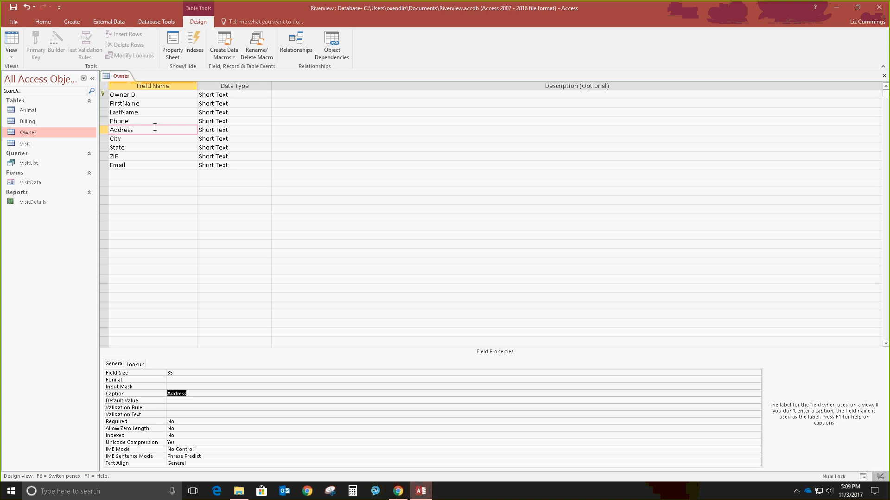
key("Delete")
Step: Give City field size 25 and the caption 'City Name'
left_click(129, 139)
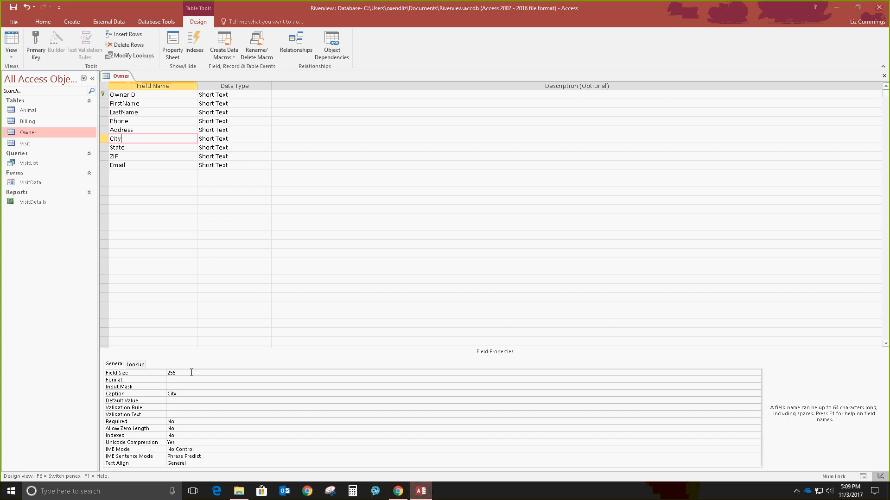
left_click(192, 373)
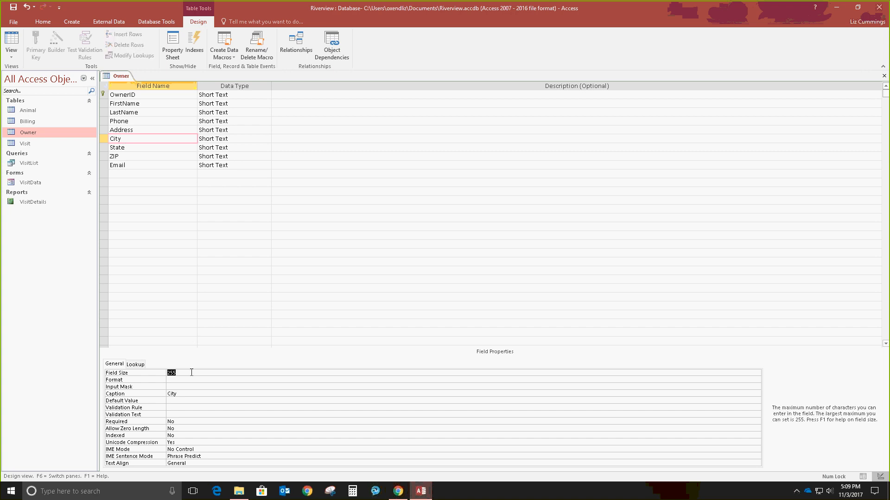
type("25")
key("Down")
key("Down")
key("Down")
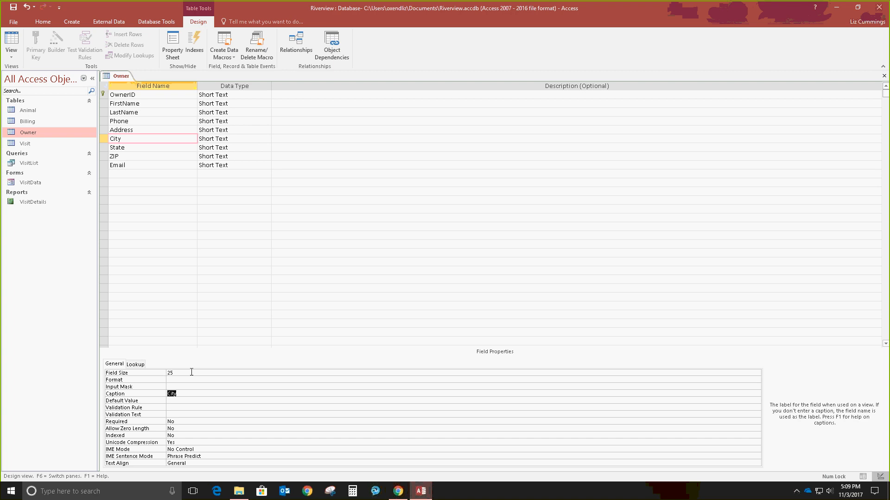
key("Delete")
type("City Name")
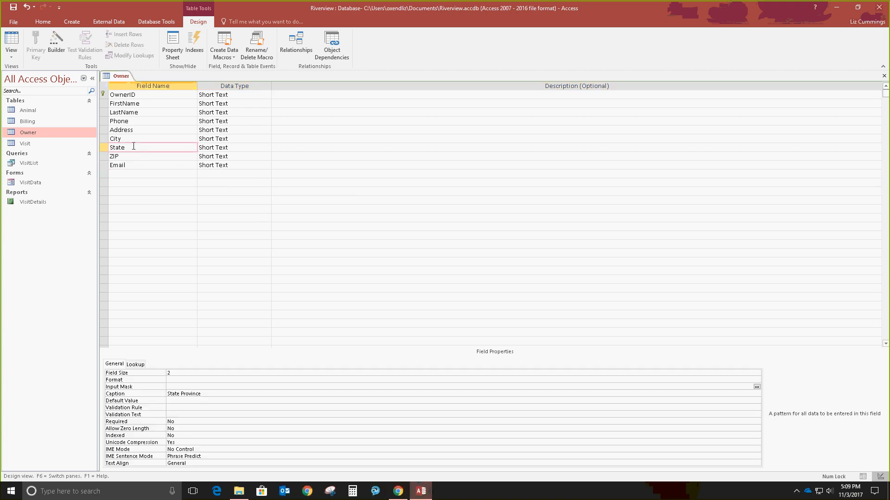
Step: Clear the State and ZIP captions and change the ZIP field size
key("Down")
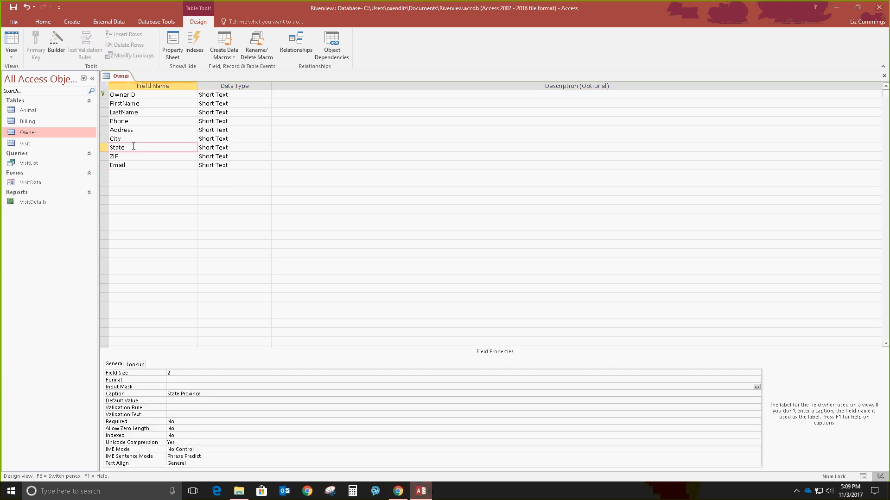
key("Delete")
left_click(146, 156)
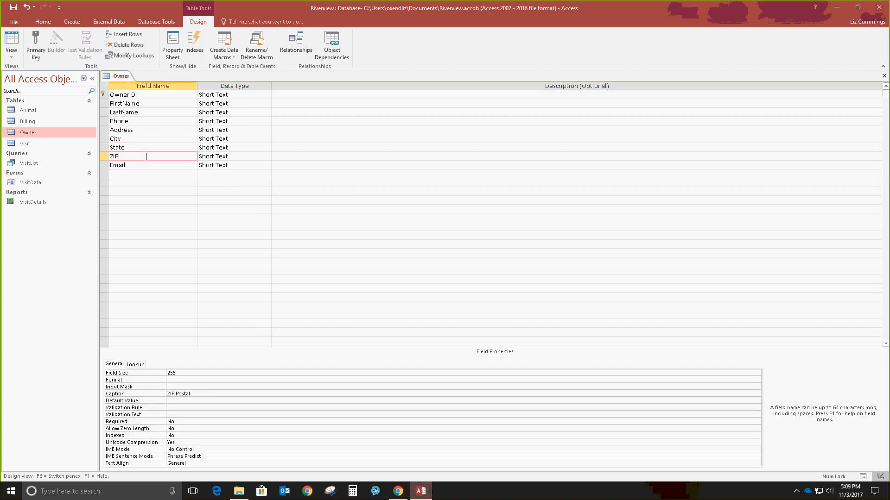
key("F6")
type("10")
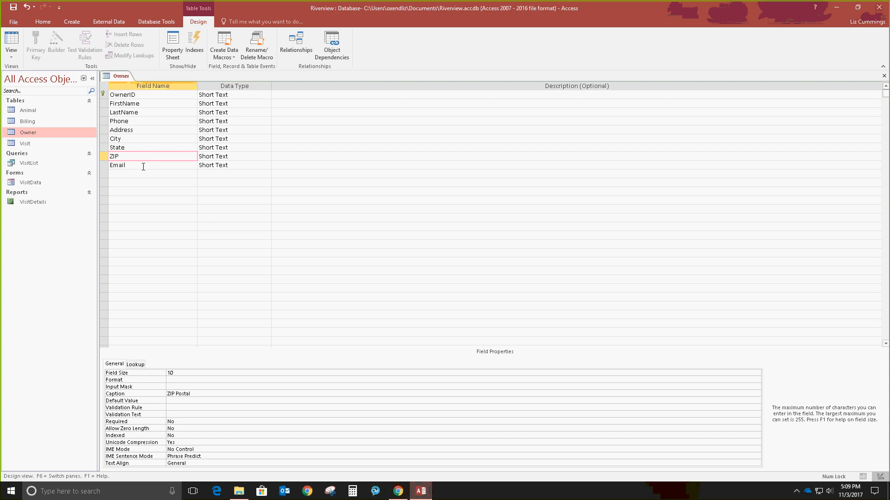
key("Down")
key("Down")
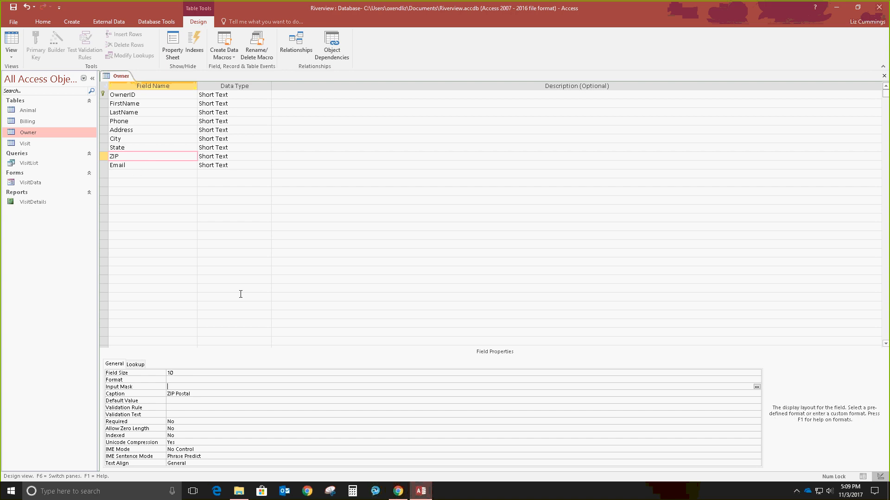
key("Down")
key("Delete")
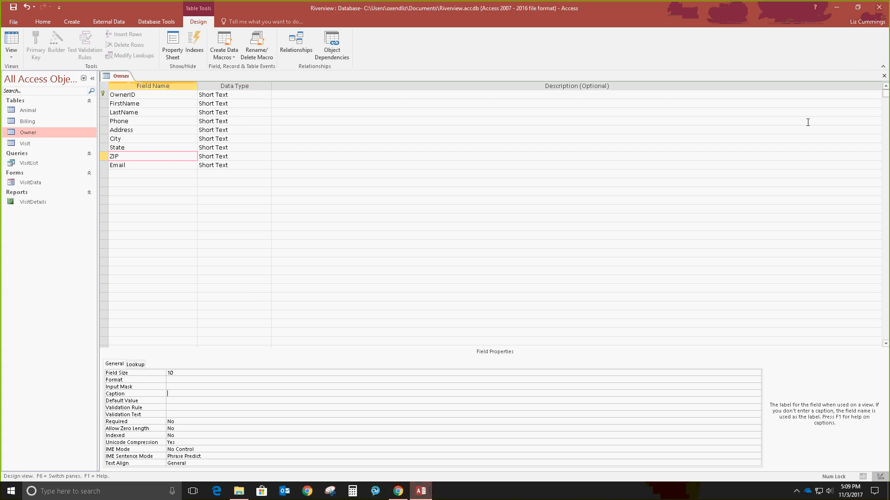
Step: Save the Owner design and describe OwnerID as 'Primary key'
left_click(13, 8)
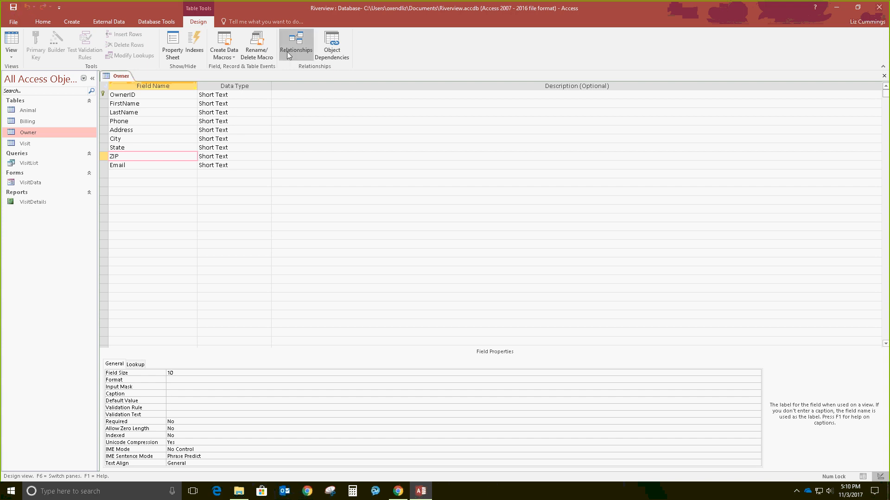
left_click(289, 94)
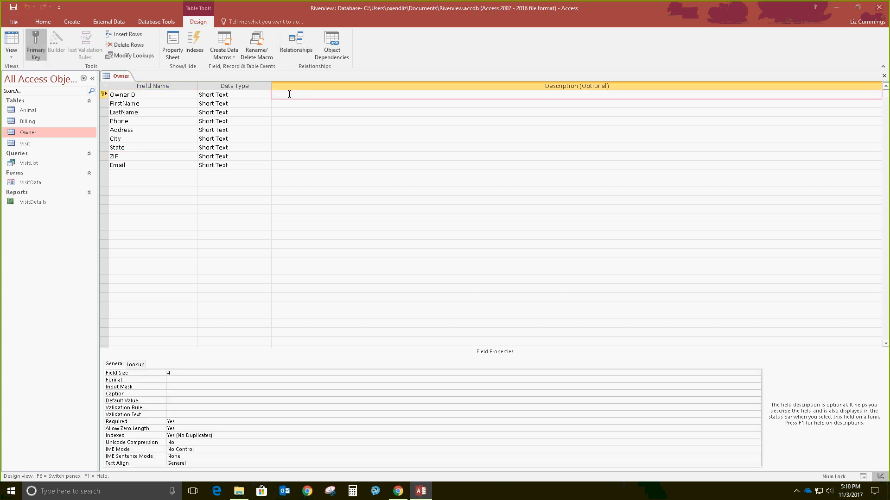
type("Primary key")
Step: Caption OwnerID, FirstName and LastName as 'Owner ID', 'First Name' and 'Last Name'
key("F6")
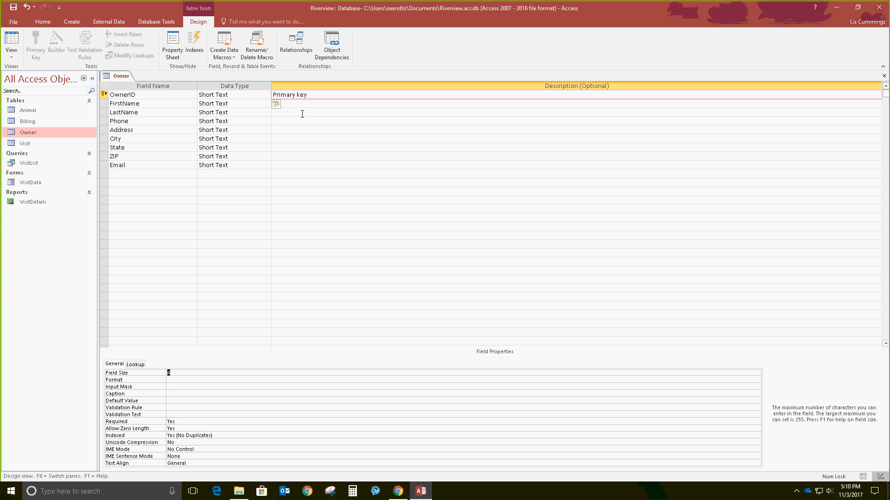
key("Down")
key("Down")
key("Down")
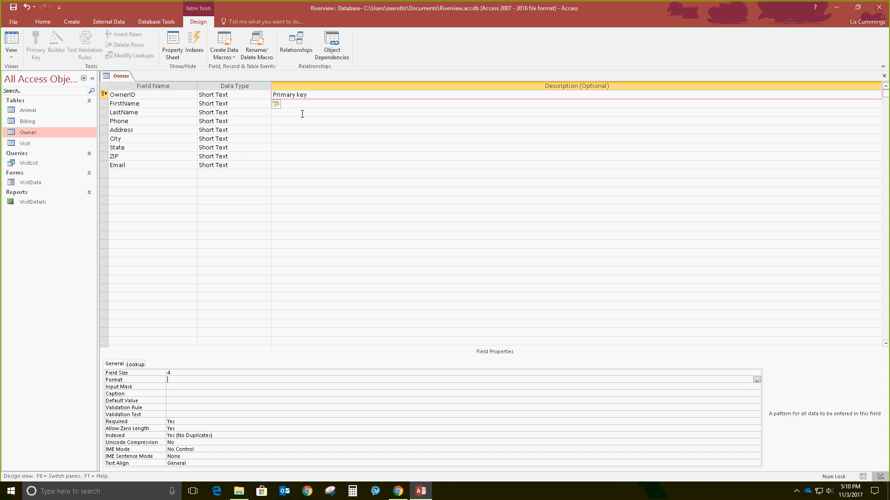
type("Owner ID")
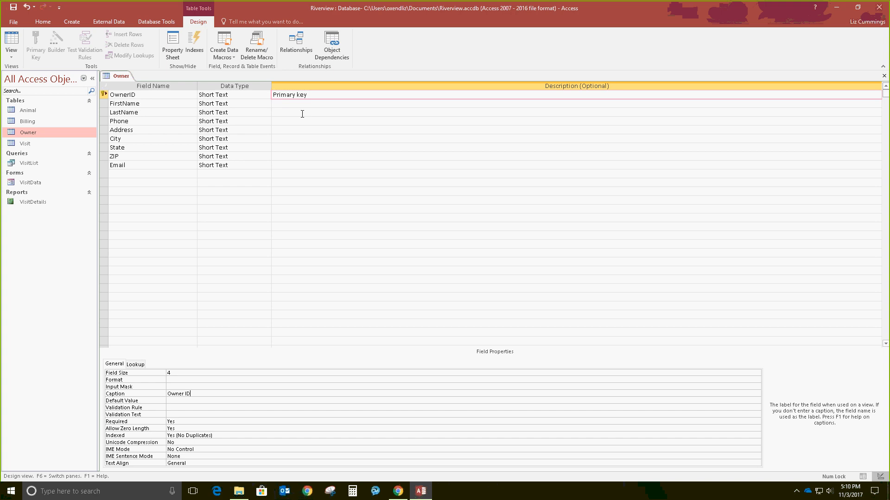
left_click(136, 104)
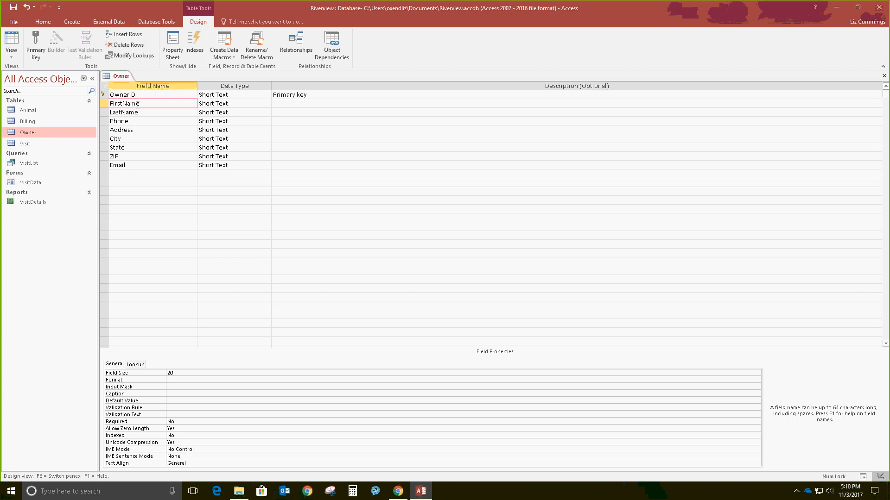
key("F6")
key("Down")
key("Down")
key("Down")
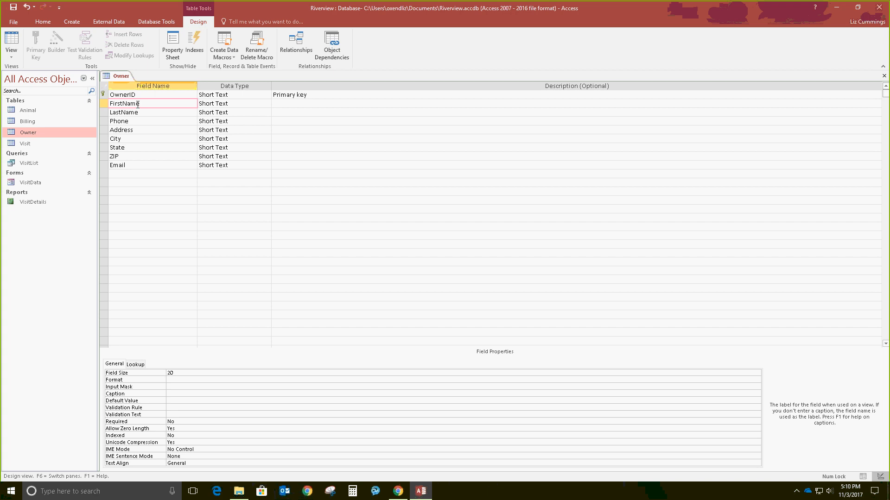
type("First Name")
left_click(138, 111)
key("F6")
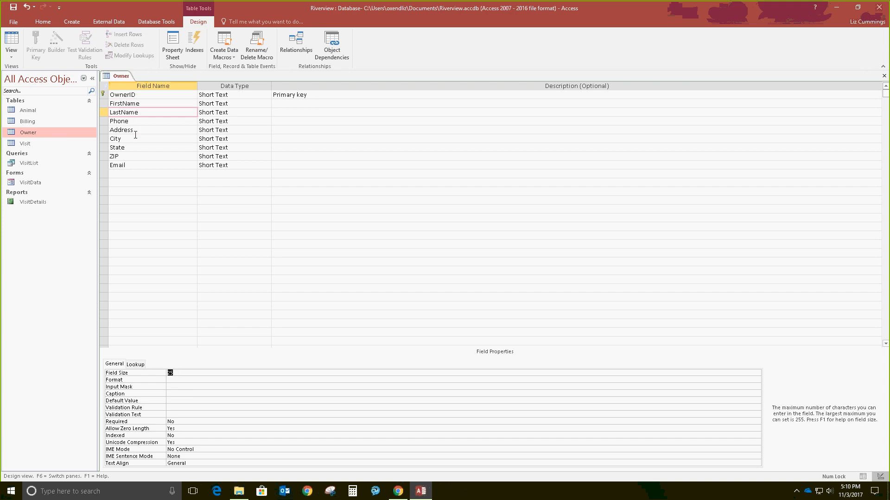
key("Down")
key("Down")
key("Down")
type("Last Name")
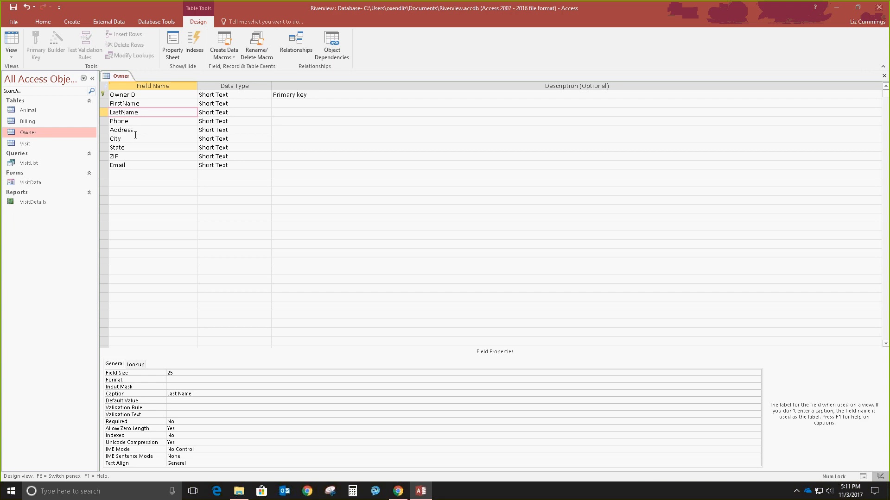
Step: Save the Owner table, check it in Datasheet View, and return to Design View
left_click(17, 40)
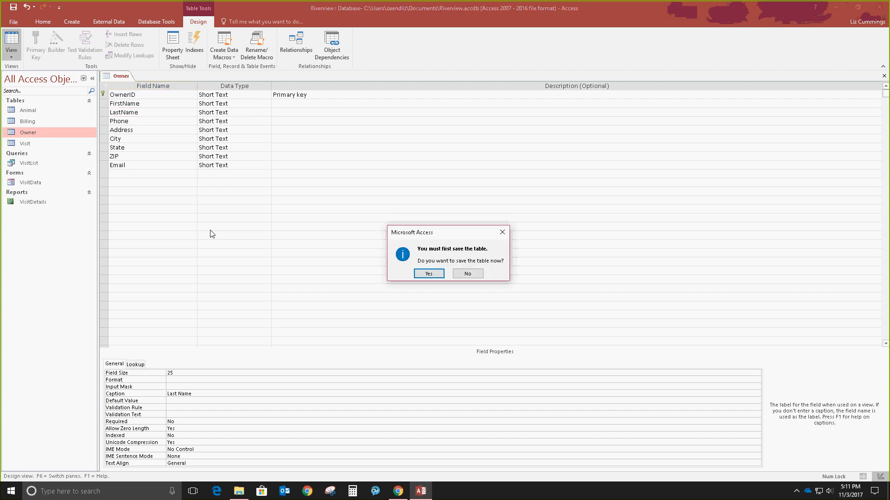
left_click(429, 274)
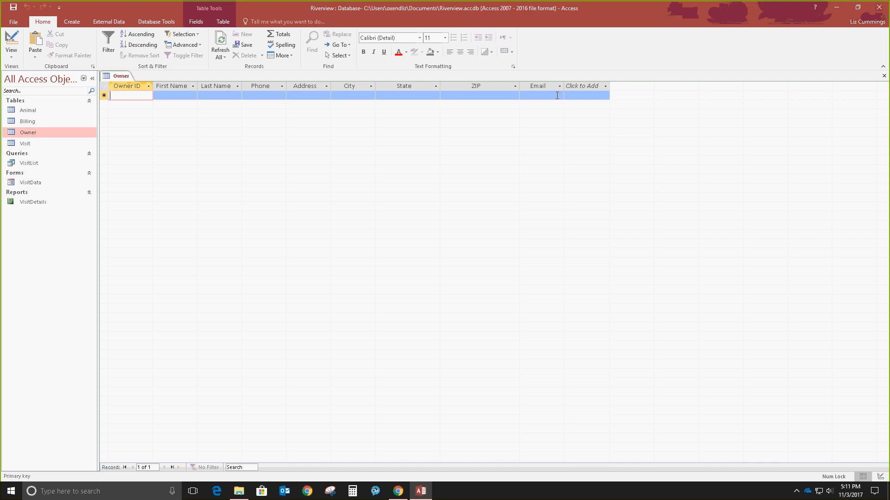
left_click(11, 43)
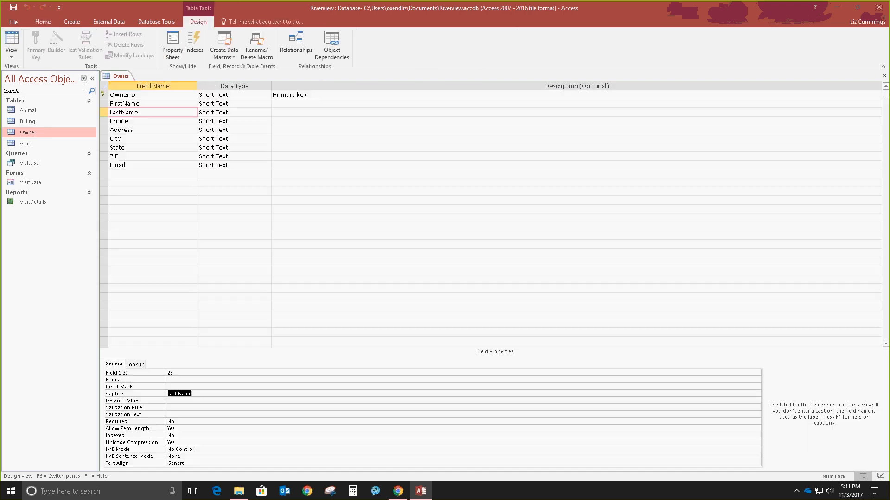
Step: Give the State field a default value of WY, save, and view the records
left_click(138, 148)
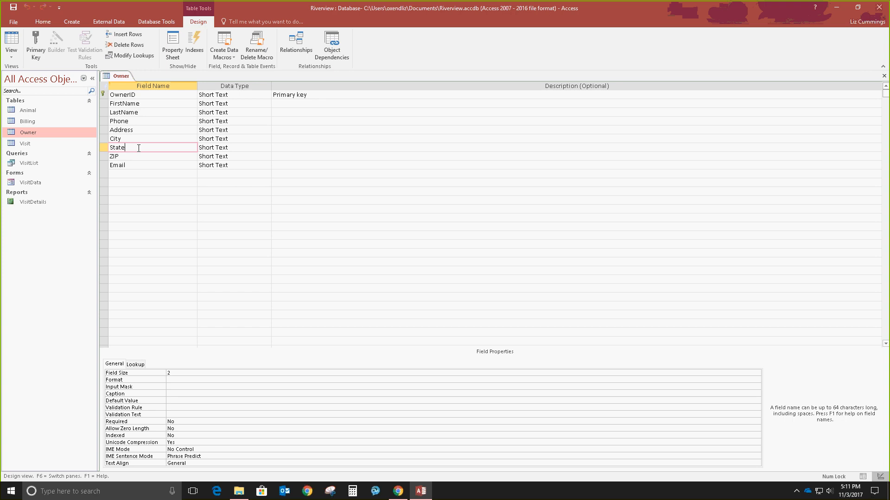
key("F6")
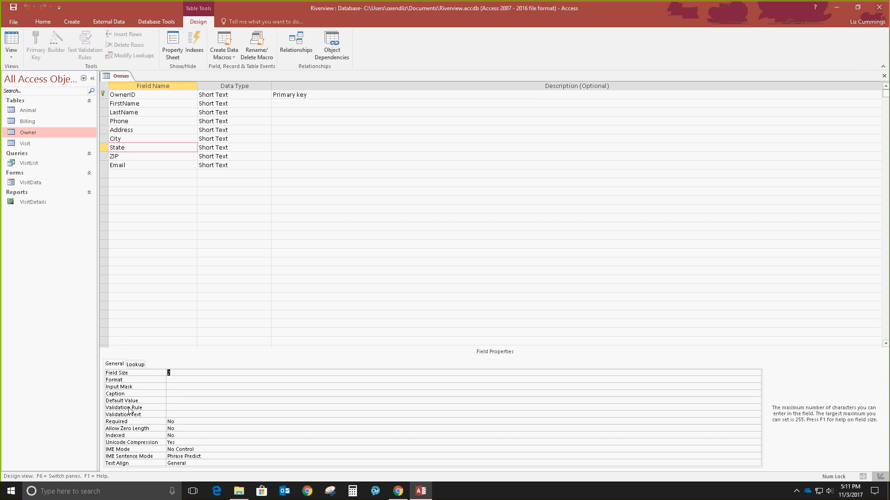
key("Down")
key("Down")
key("Down")
key("Down")
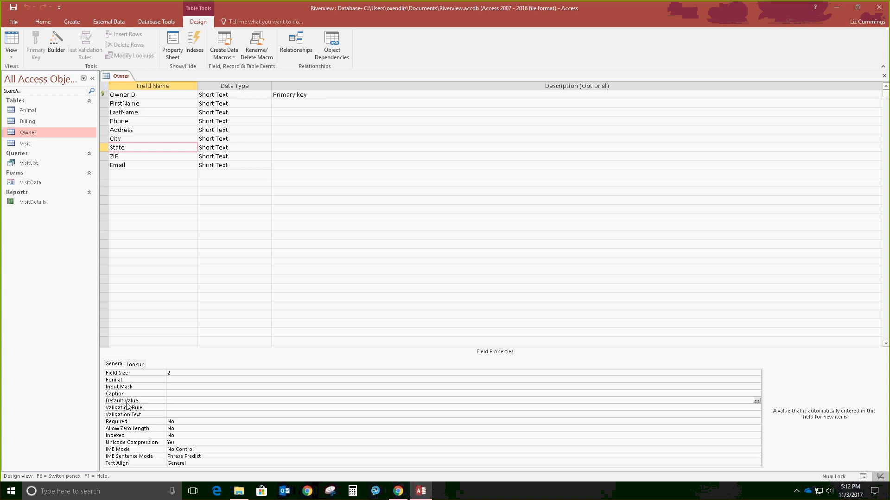
type("WY")
left_click(127, 407)
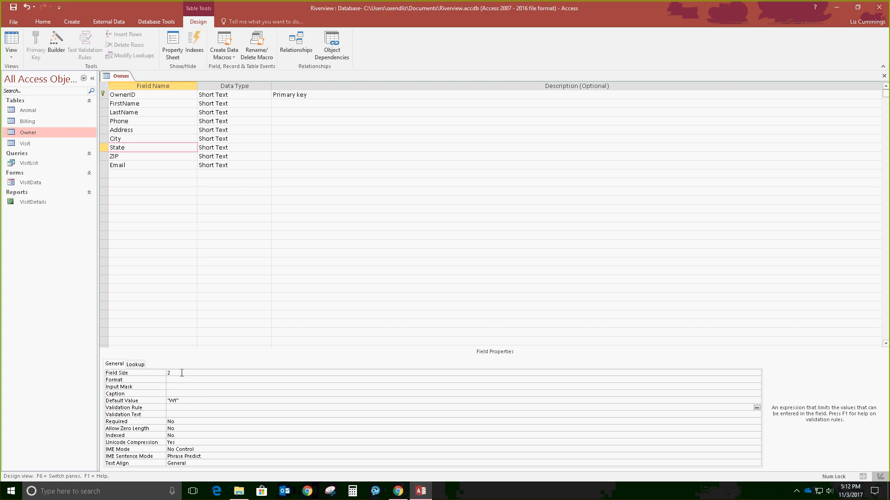
left_click(13, 7)
left_click(18, 43)
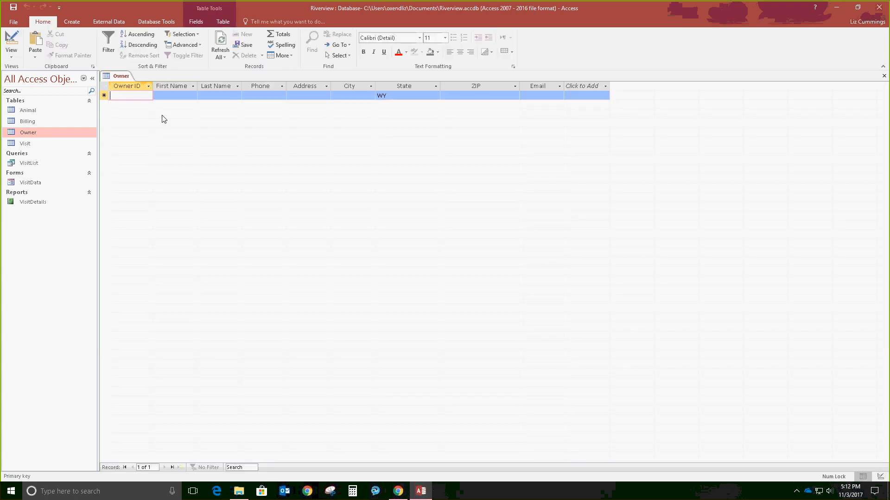
Step: Enter the first owner's ID, name, phone, street address, city, ZIP and e-mail, keeping state WY
type("2310")
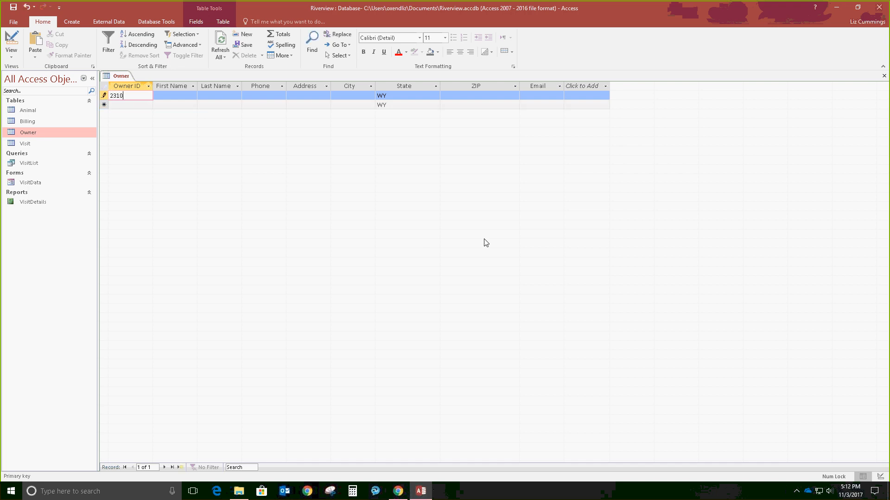
key("Tab")
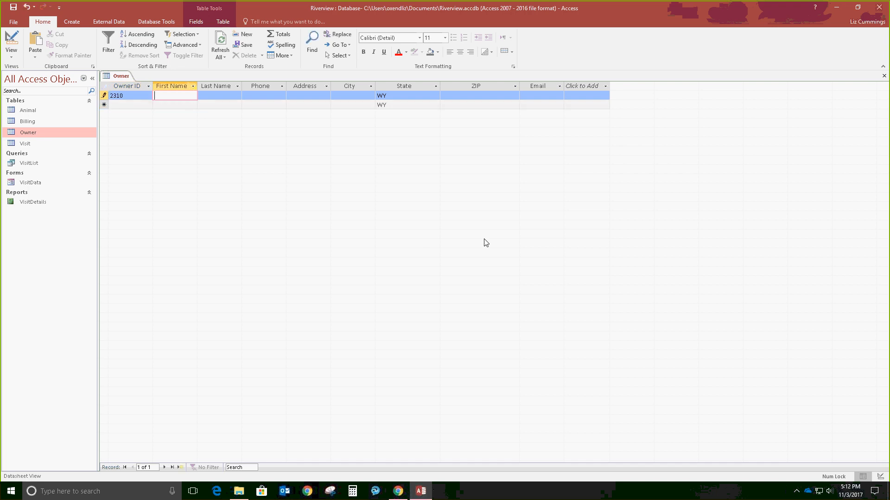
key("Tab")
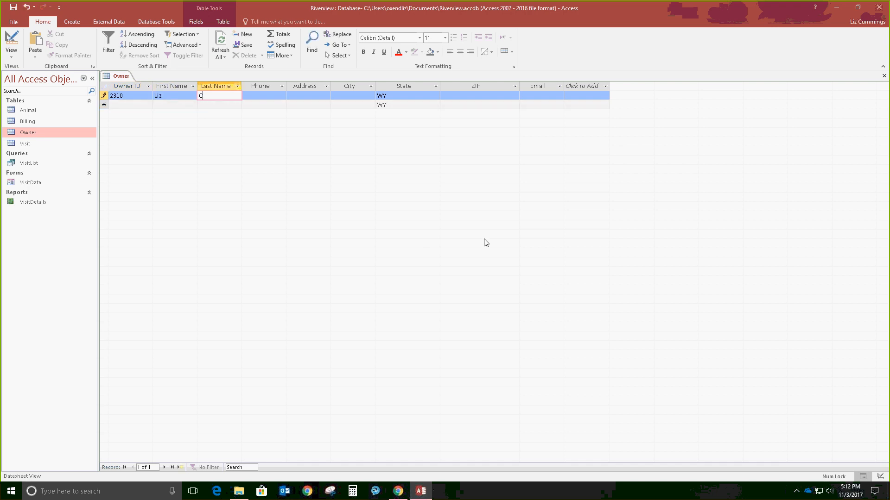
key("Tab")
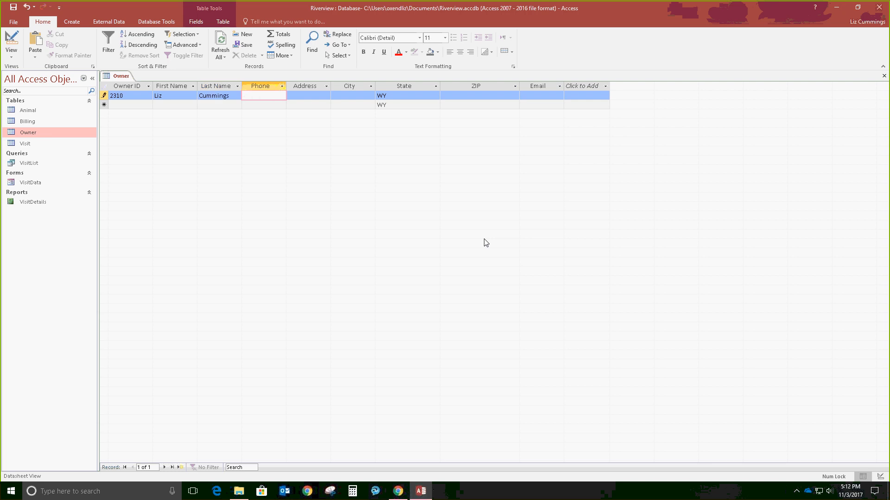
key("Tab")
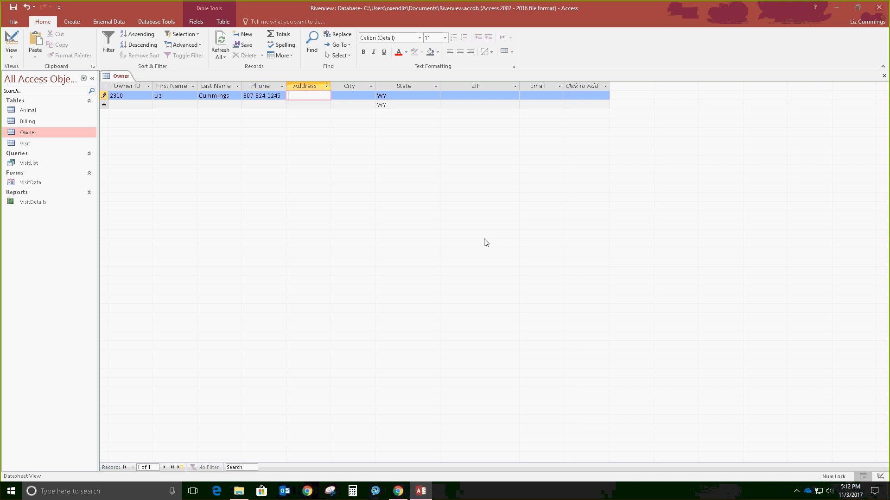
key("Tab")
type("Coe")
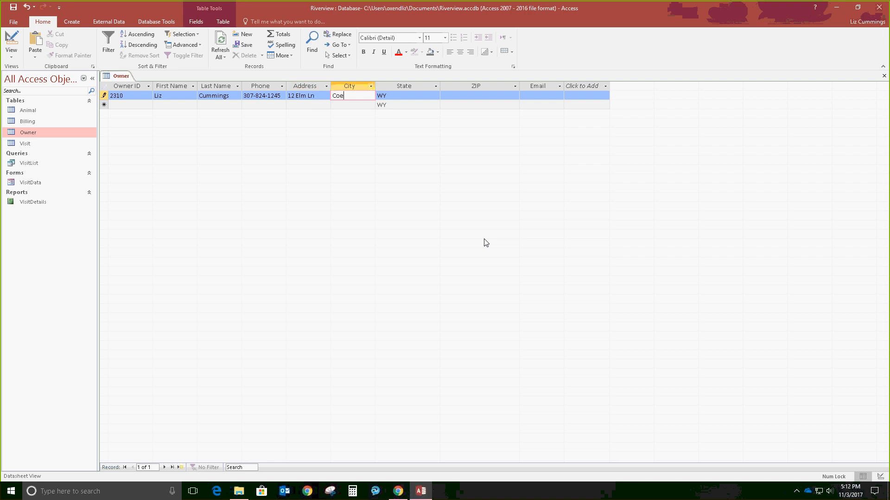
type("dy")
key("Tab")
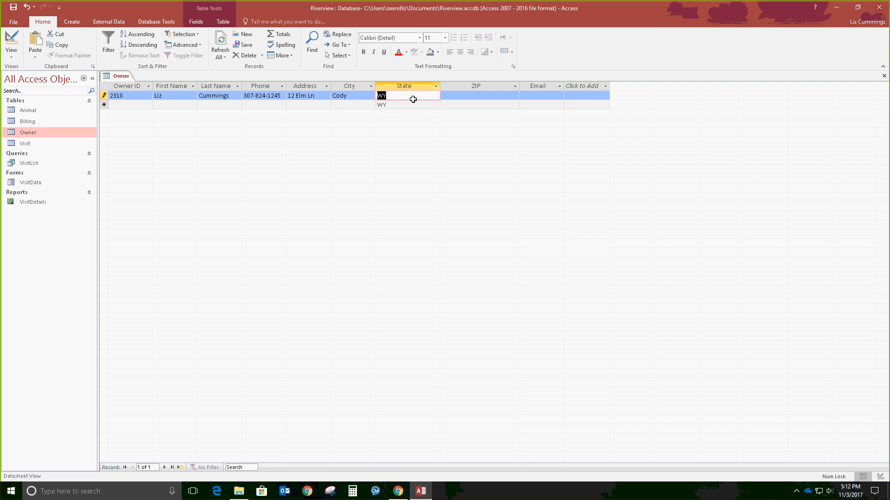
key("Tab")
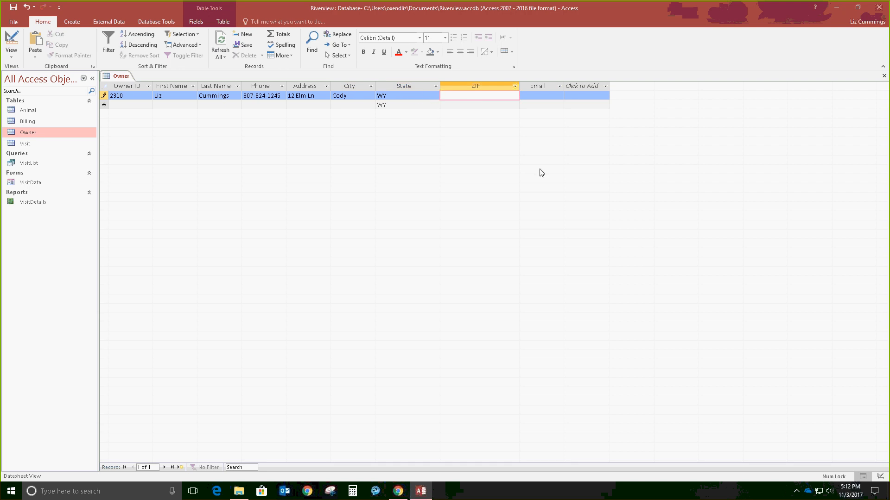
type("82414")
key("Tab")
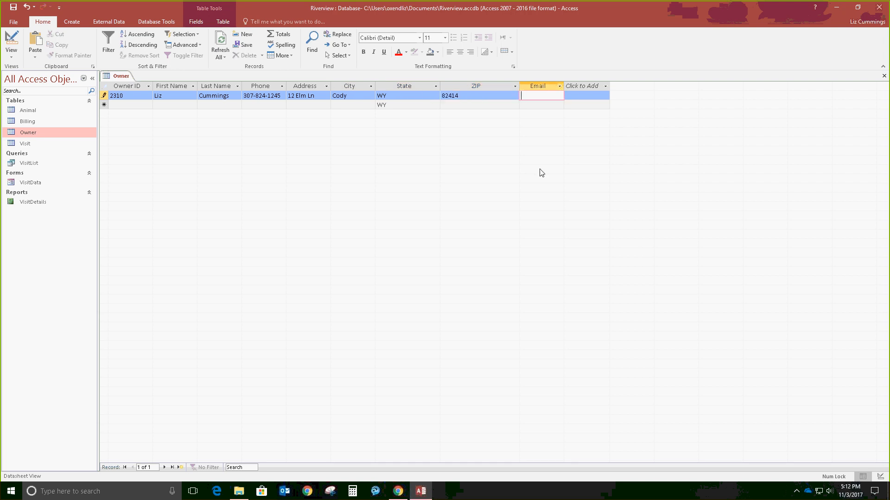
type("stu")
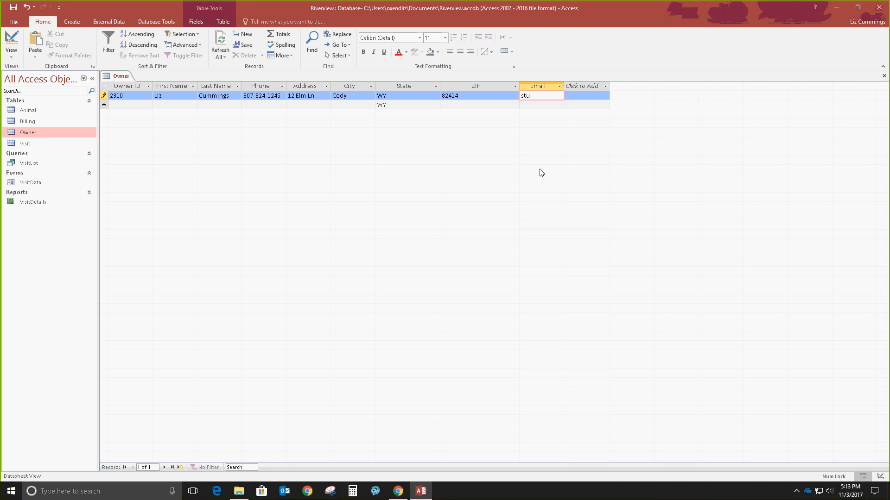
type("dent@ex")
type("ample.co")
type("m")
key("Tab")
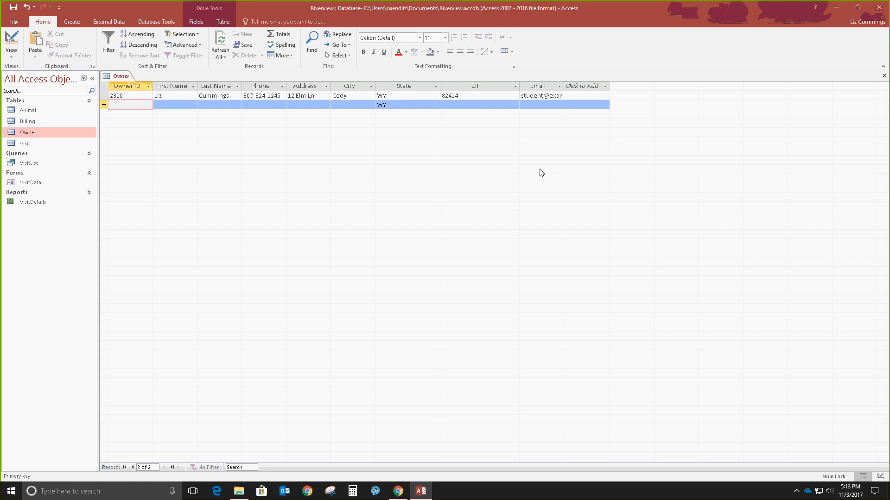
Step: Add the second owner's ID, name, phone, street address, city, ZIP and e-mail, keeping state WY
type("2314")
key("Tab")
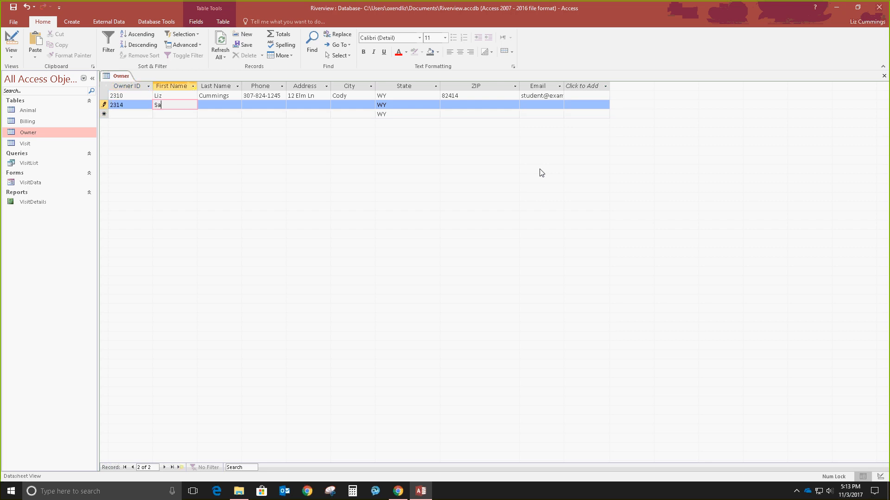
key("Tab")
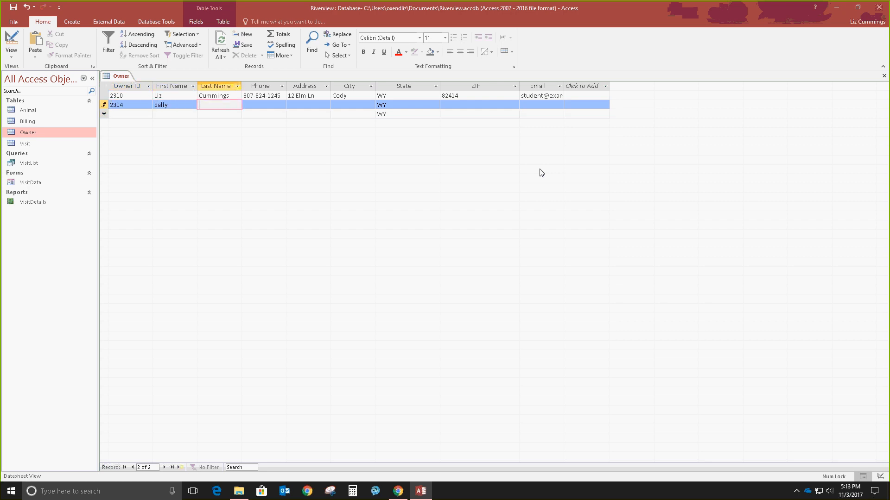
key("Tab")
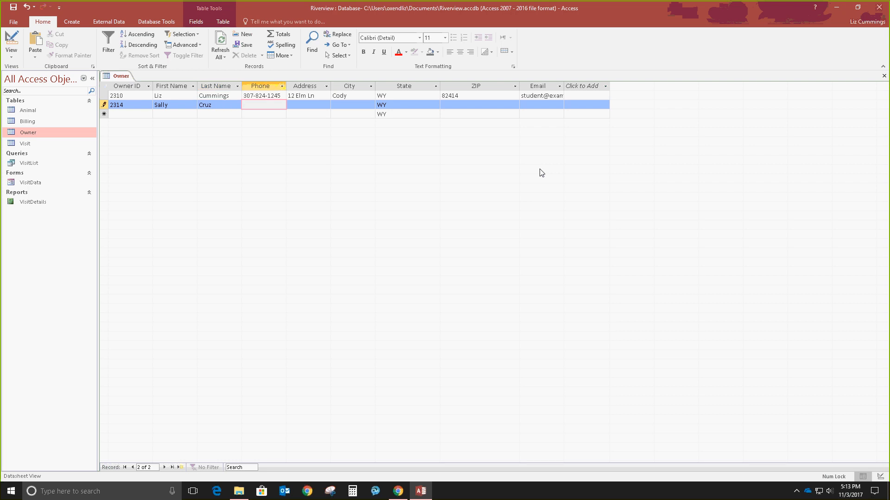
key("Tab")
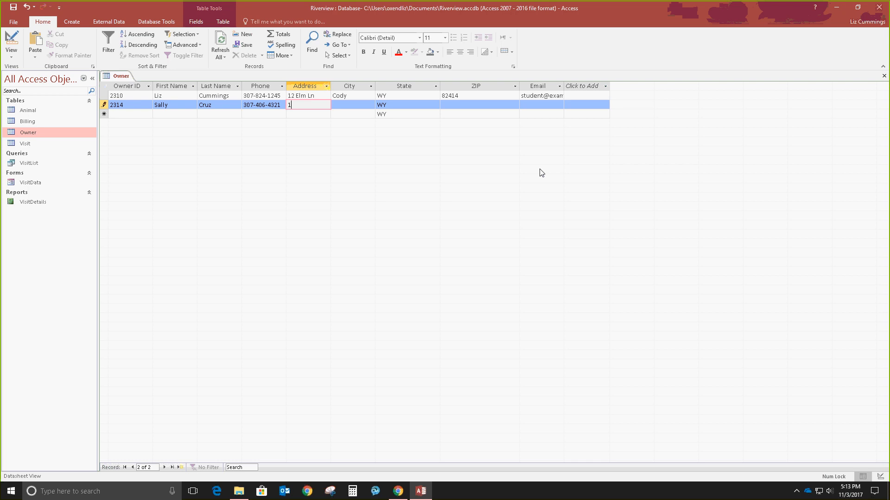
key("Tab")
type("R")
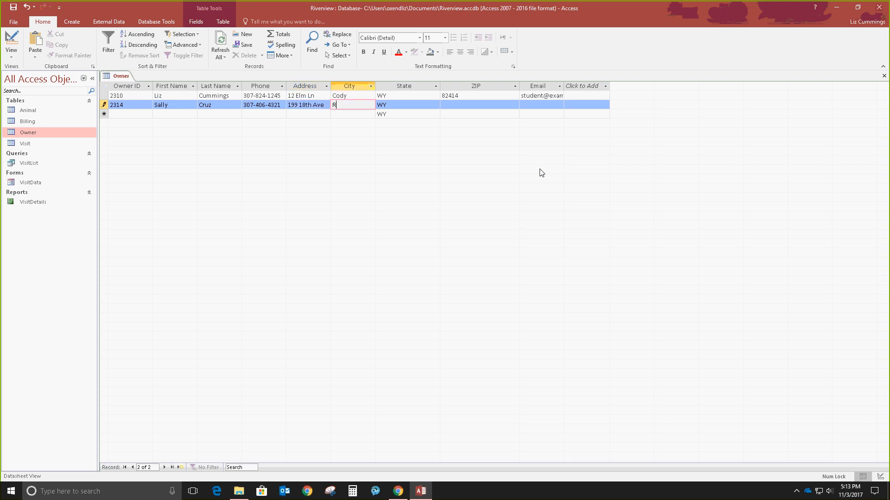
type("alston")
key("Tab")
key("Tab")
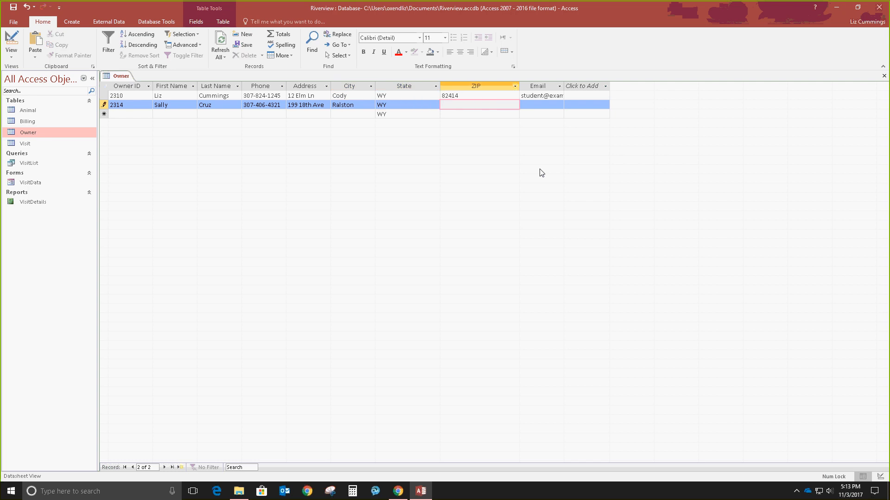
type("82440")
key("Tab")
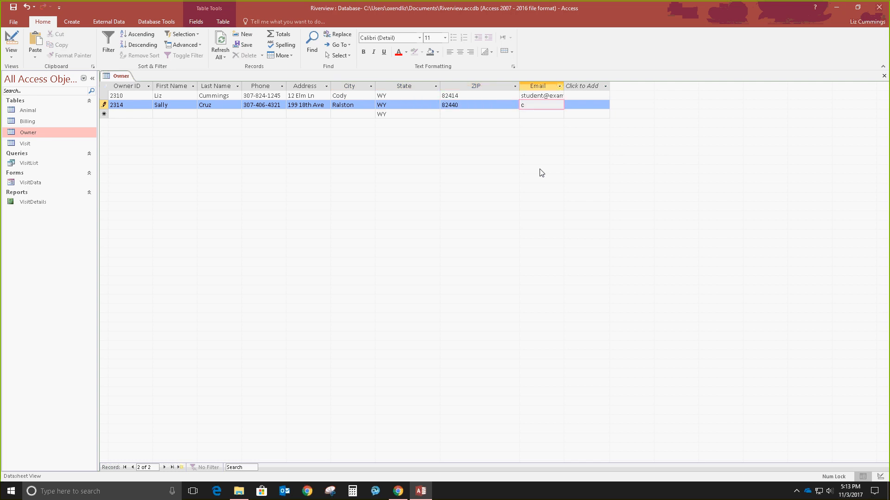
type("scruz@")
type("example.c")
type("om")
key("Tab")
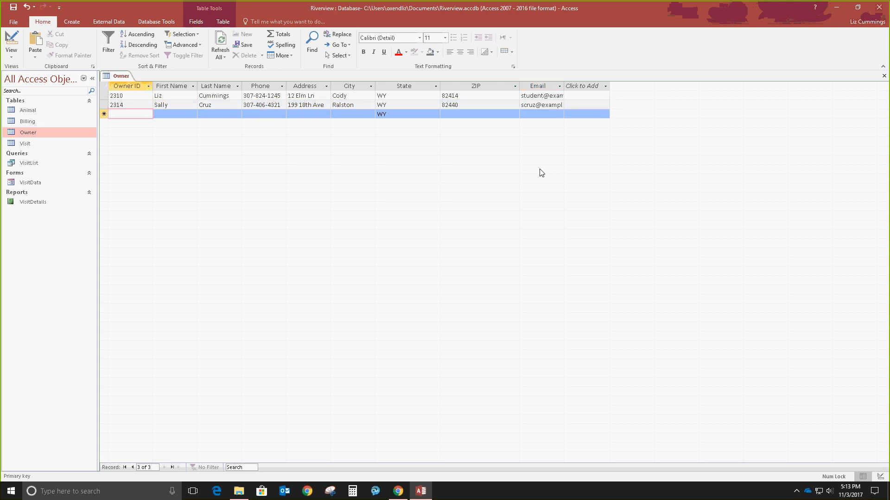
Step: Select all Owner columns and best-fit their widths so the full e-mail addresses show
left_click(104, 88)
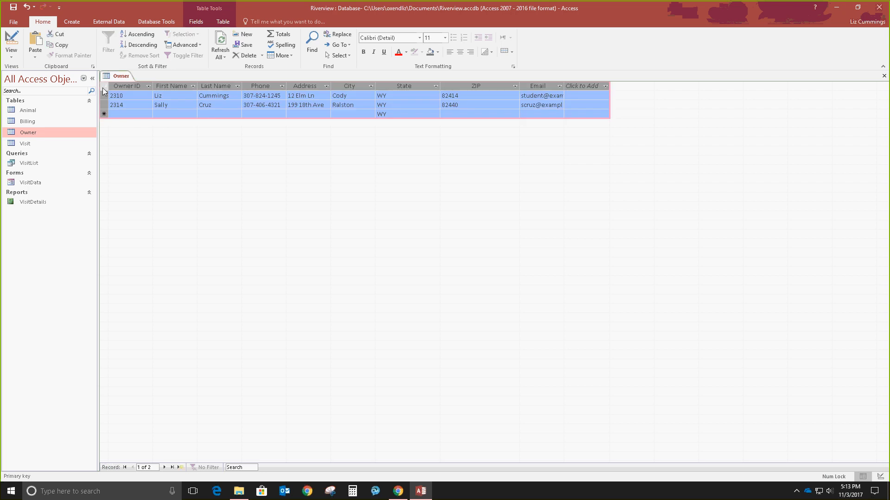
double_click(152, 85)
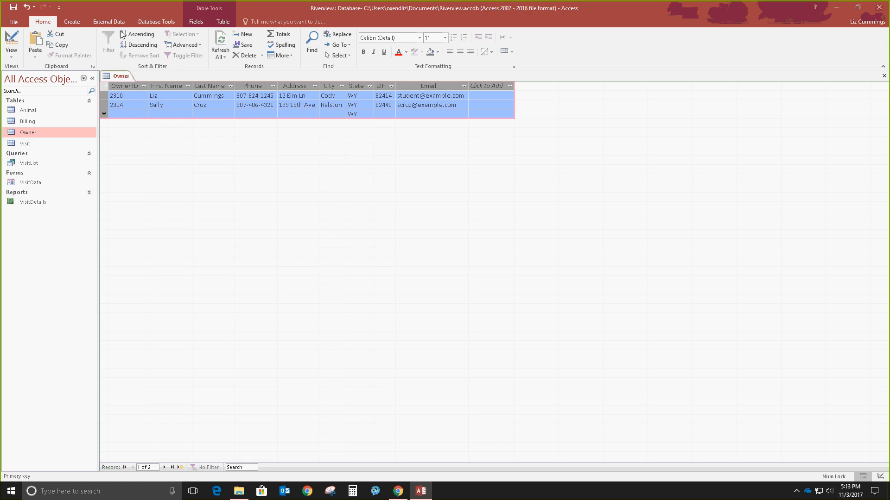
left_click(104, 24)
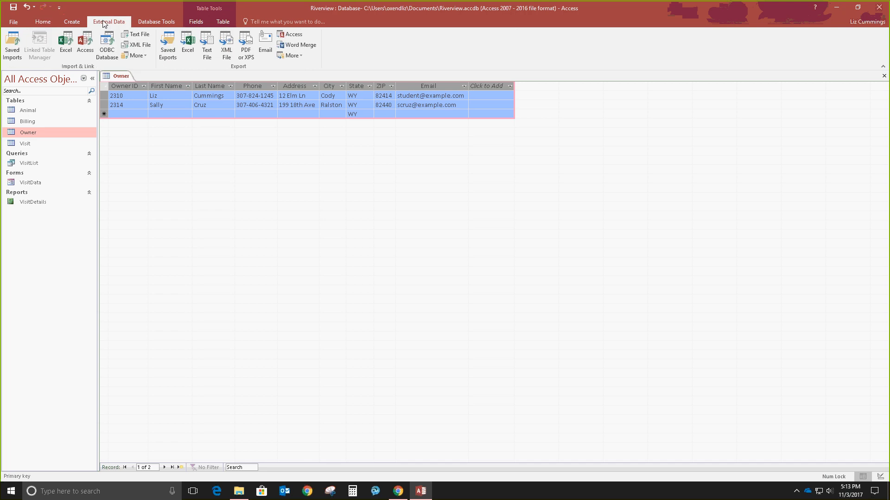
left_click(137, 33)
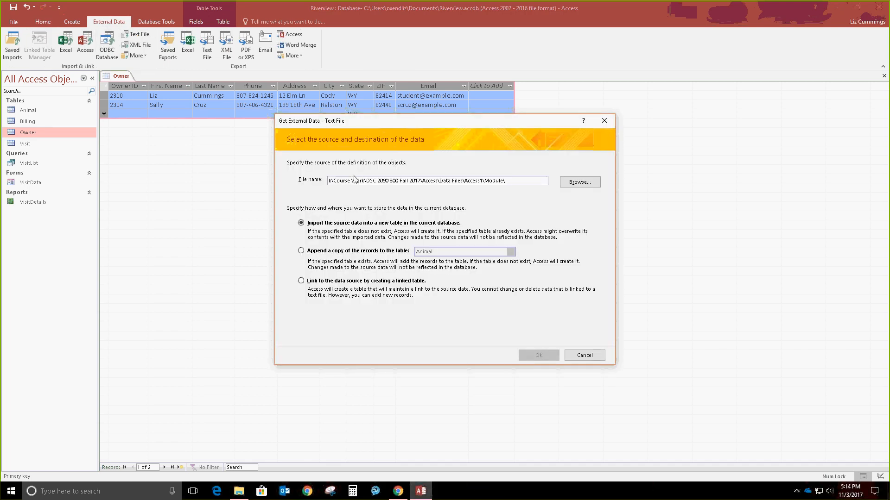
left_click(580, 182)
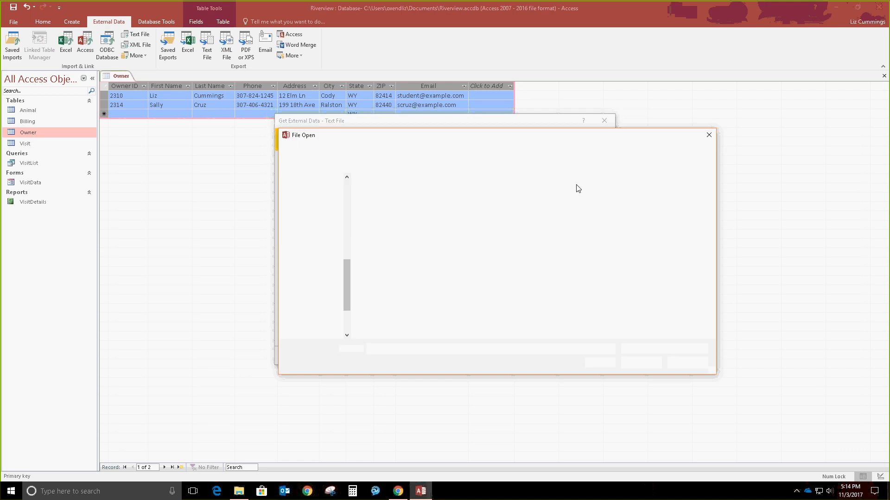
left_click(401, 195)
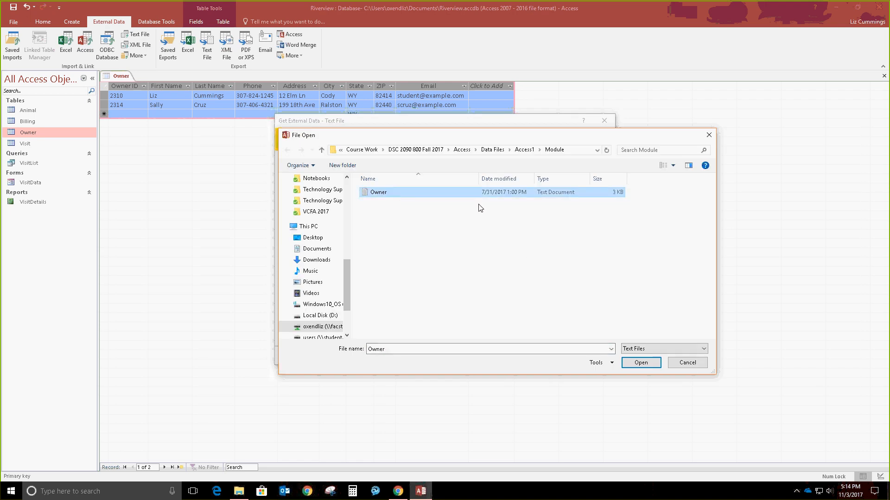
left_click(628, 364)
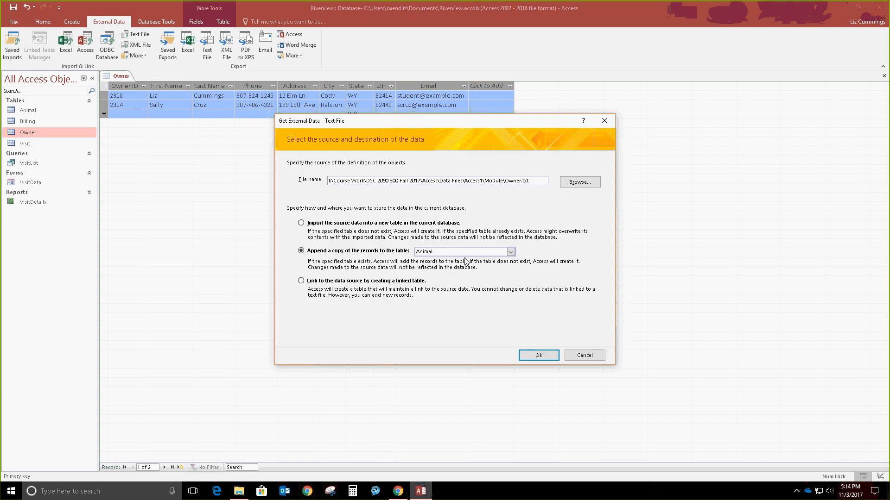
left_click(464, 253)
left_click(452, 274)
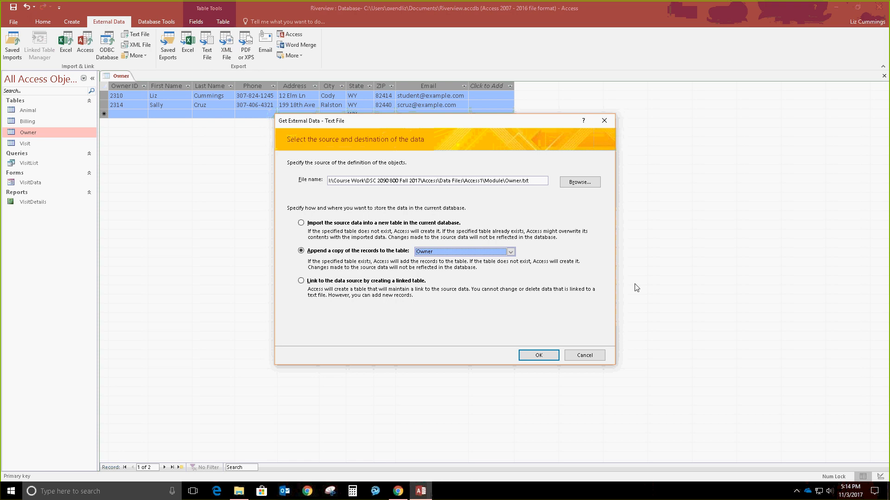
left_click(582, 356)
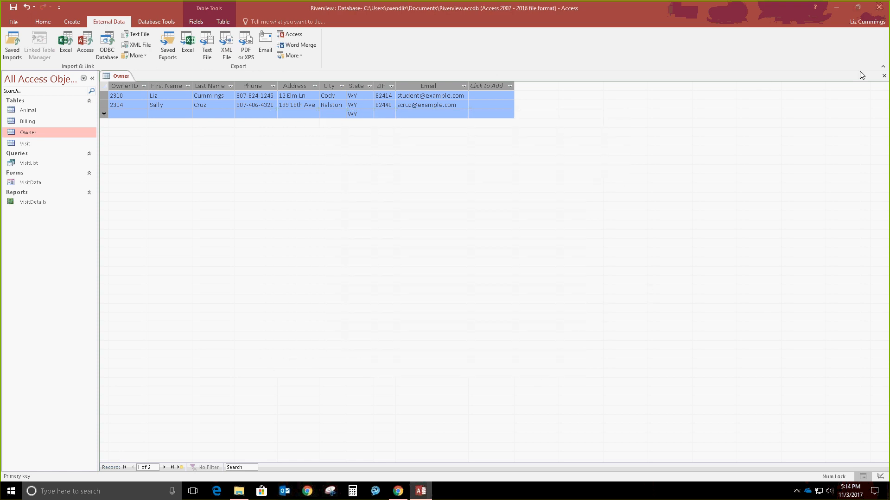
left_click(883, 75)
Step: Save the Owner table layout, then choose Owner.txt as the source to append into Owner
left_click(410, 272)
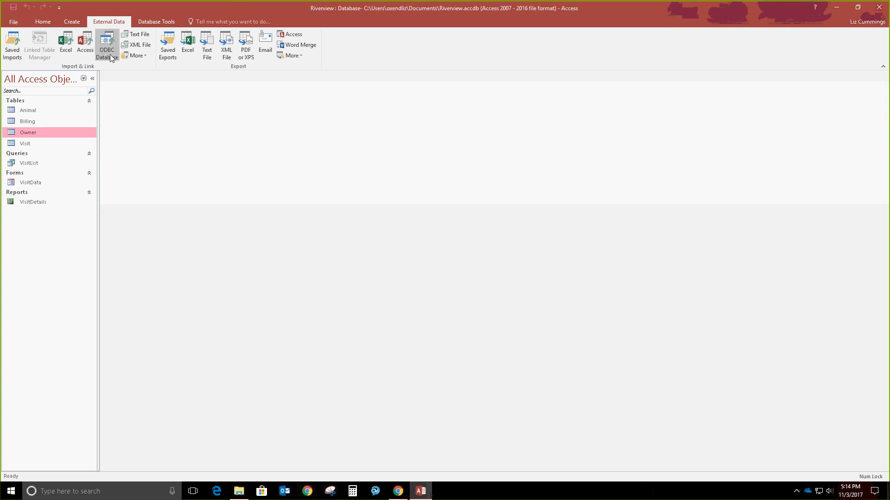
left_click(134, 34)
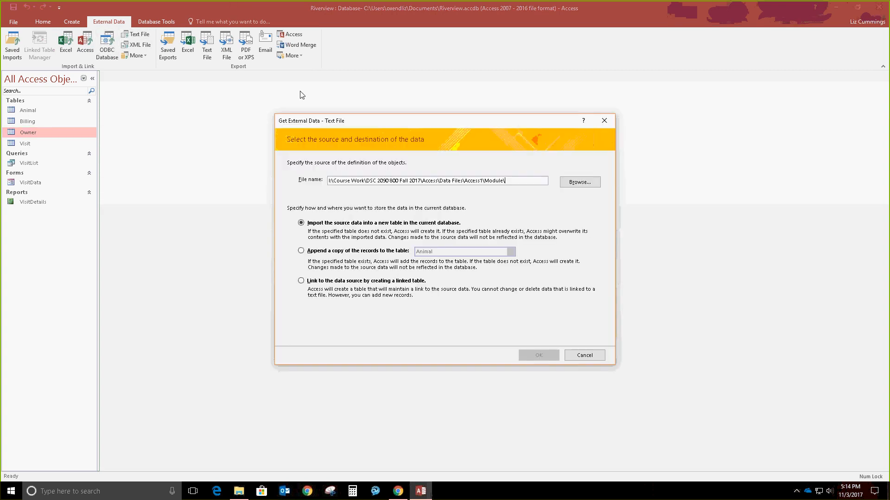
left_click(579, 182)
left_click(388, 193)
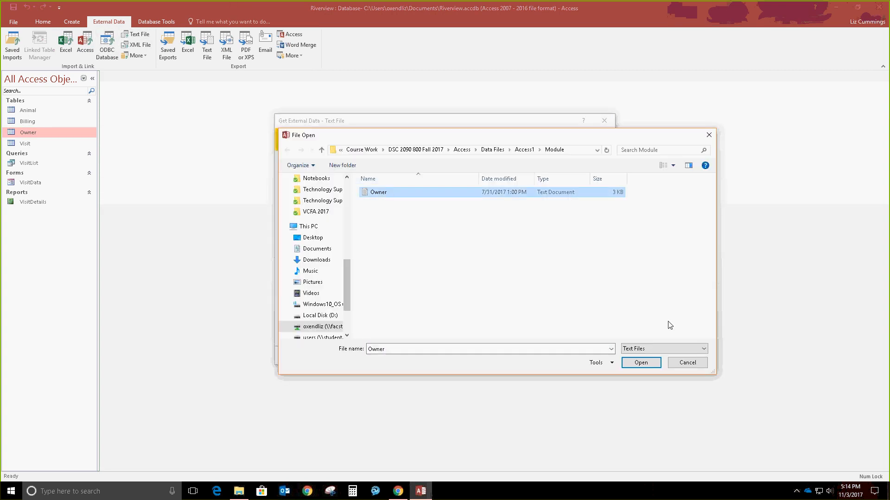
left_click(645, 367)
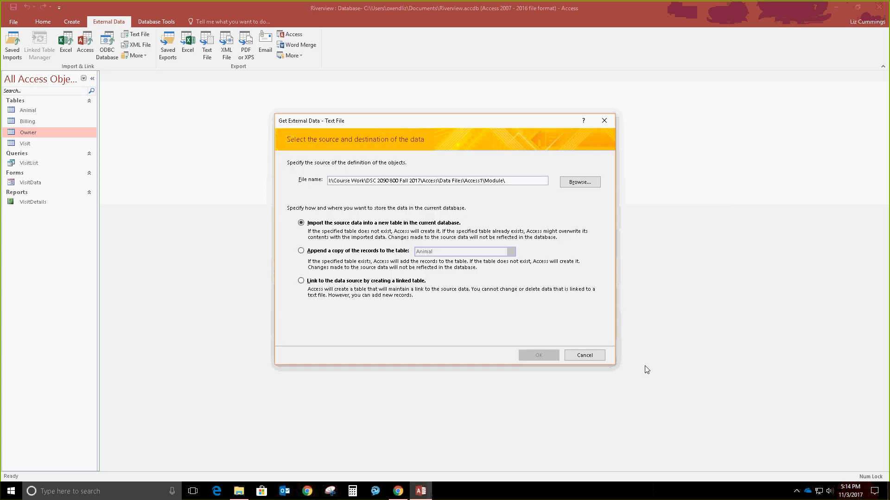
left_click(370, 252)
left_click(511, 251)
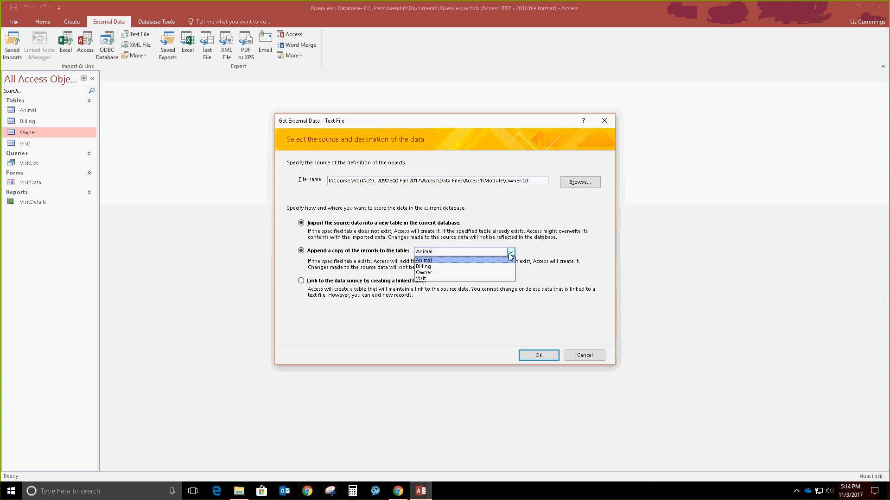
left_click(441, 275)
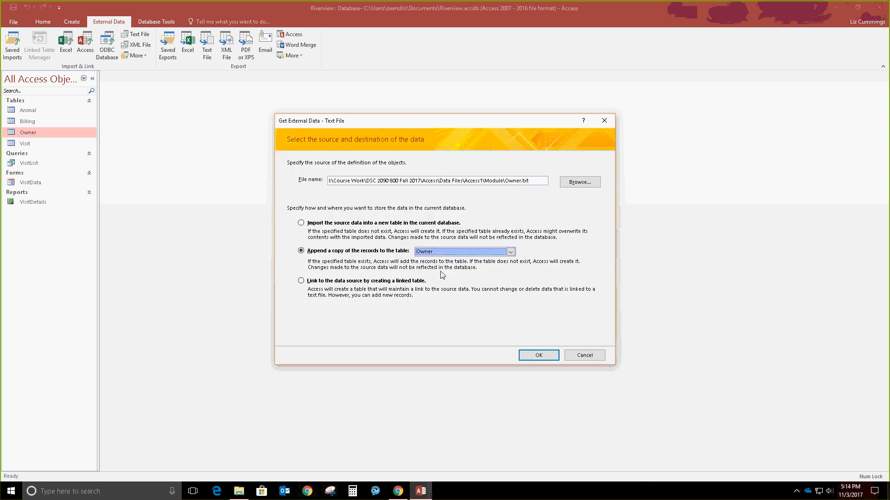
left_click(539, 353)
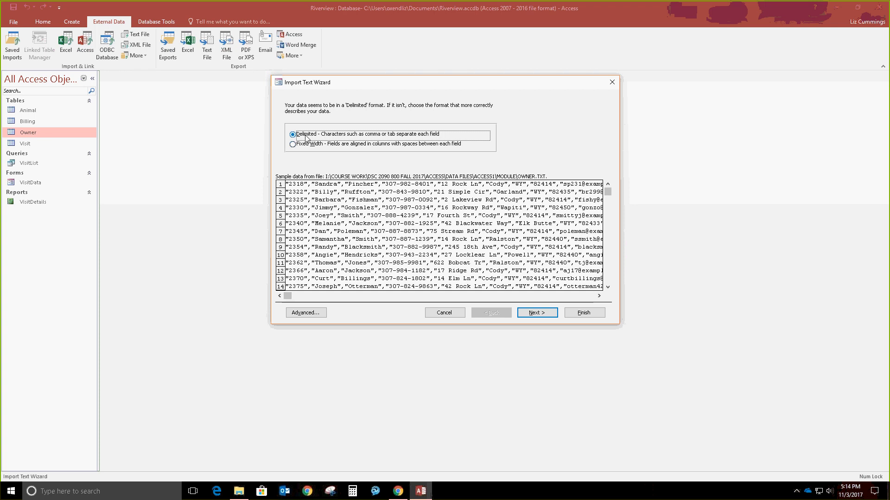
Step: Run the import as comma-delimited text and finish, without saving the import steps
left_click(551, 315)
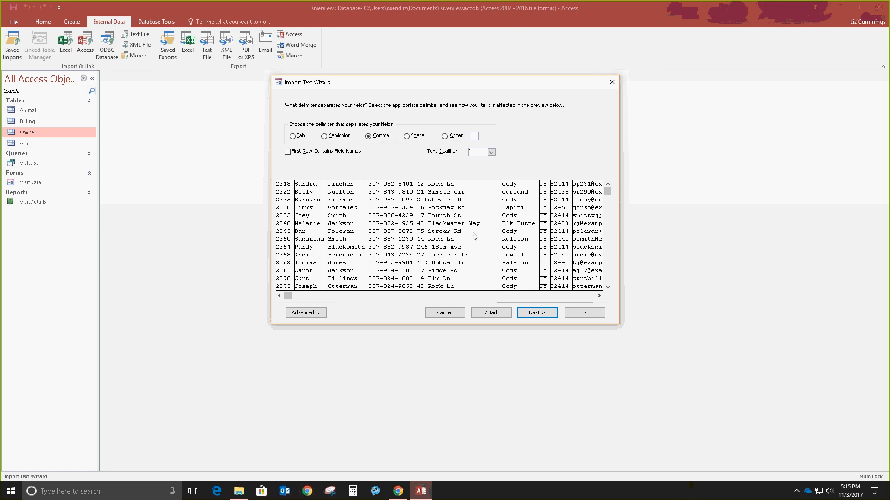
left_click(552, 311)
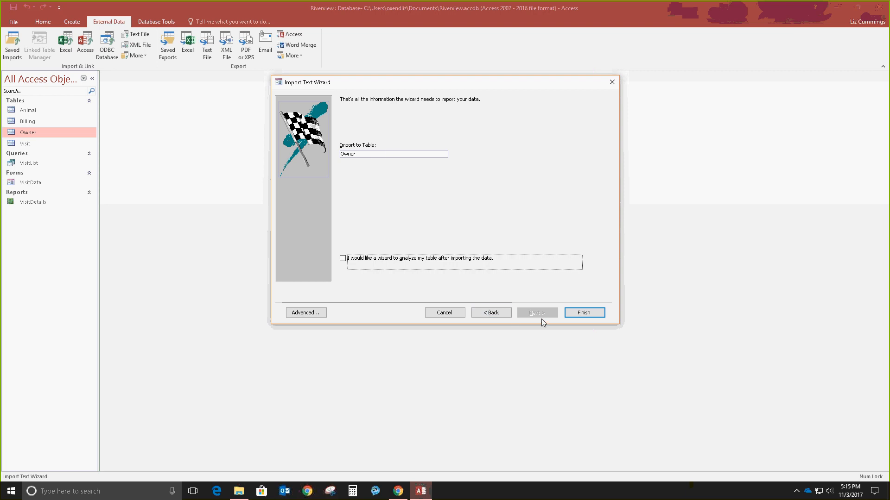
left_click(584, 314)
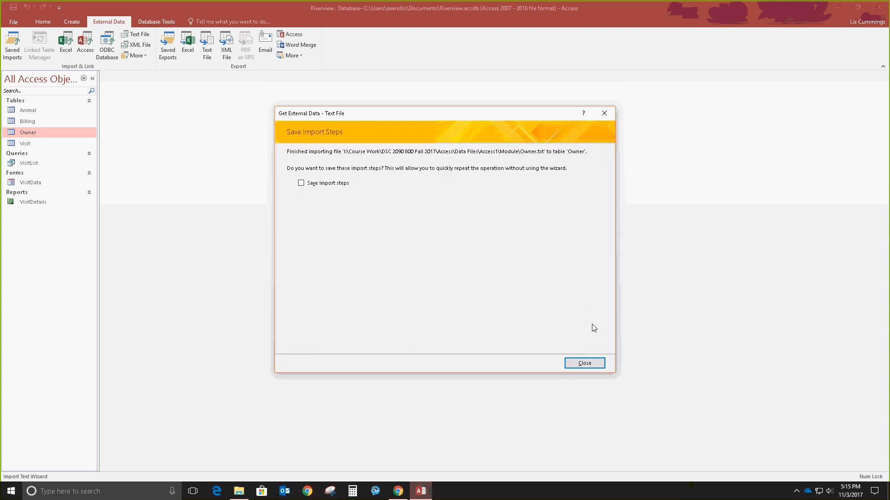
left_click(594, 368)
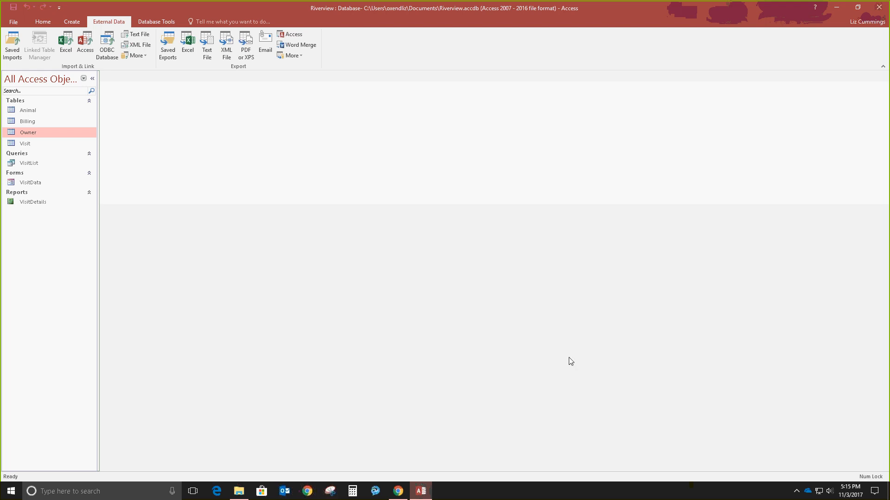
double_click(29, 132)
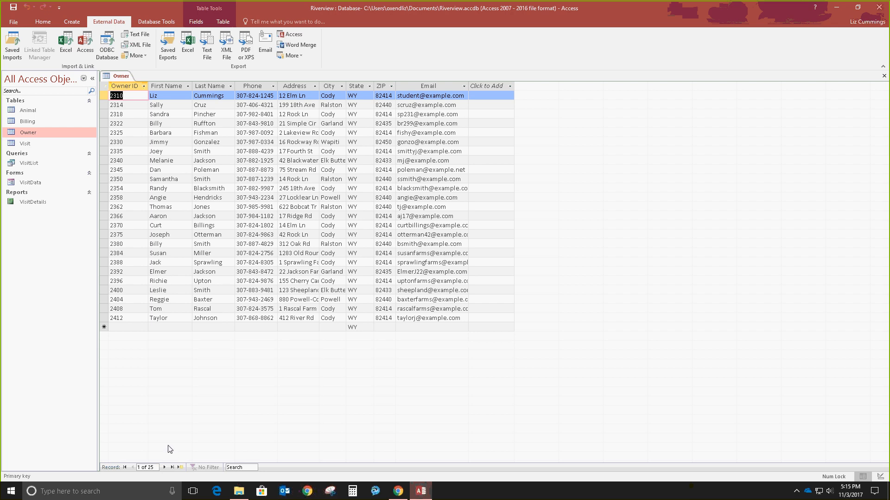
left_click(884, 76)
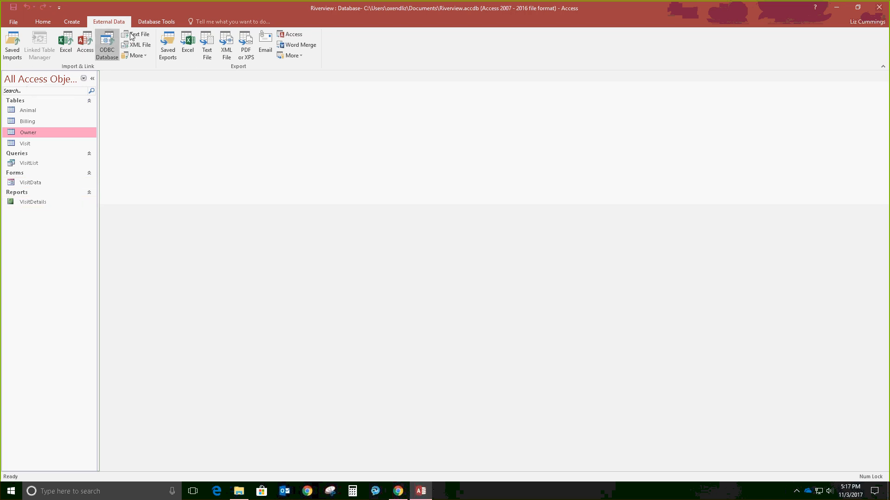
Step: Open Relationships and add the Owner and Animal tables, accidentally adding a duplicate Animal_1
left_click(157, 22)
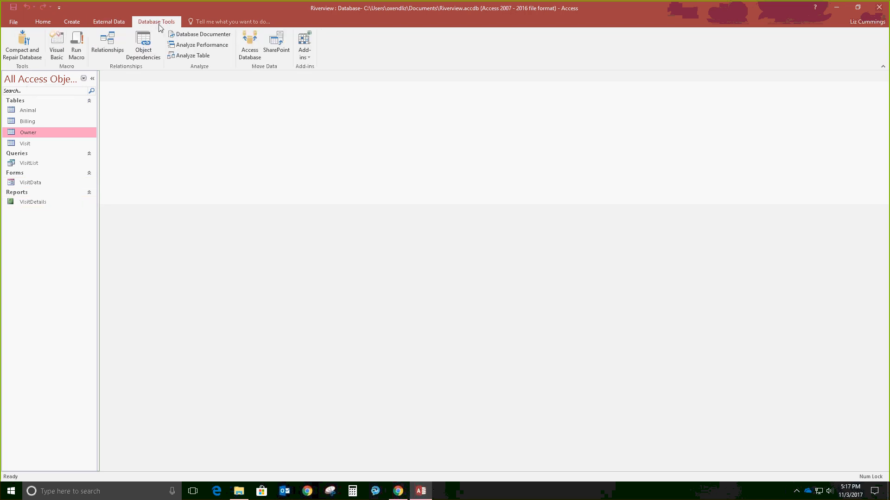
left_click(110, 47)
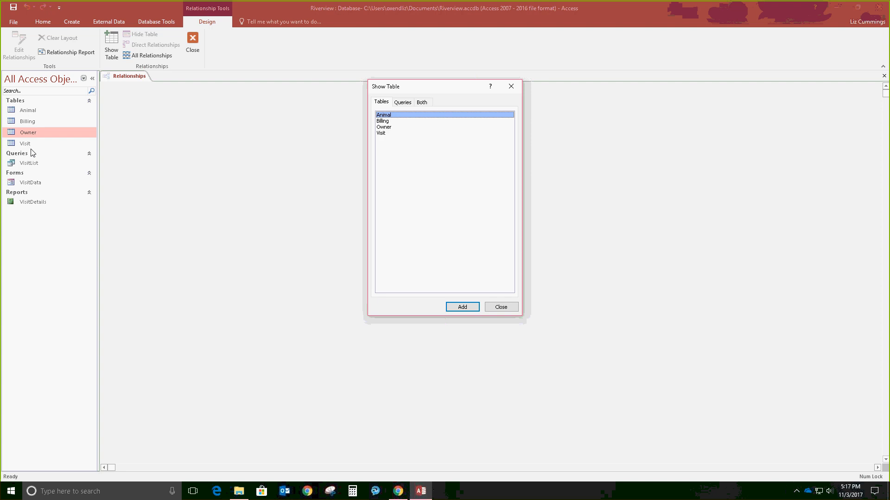
left_click(383, 128)
double_click(382, 128)
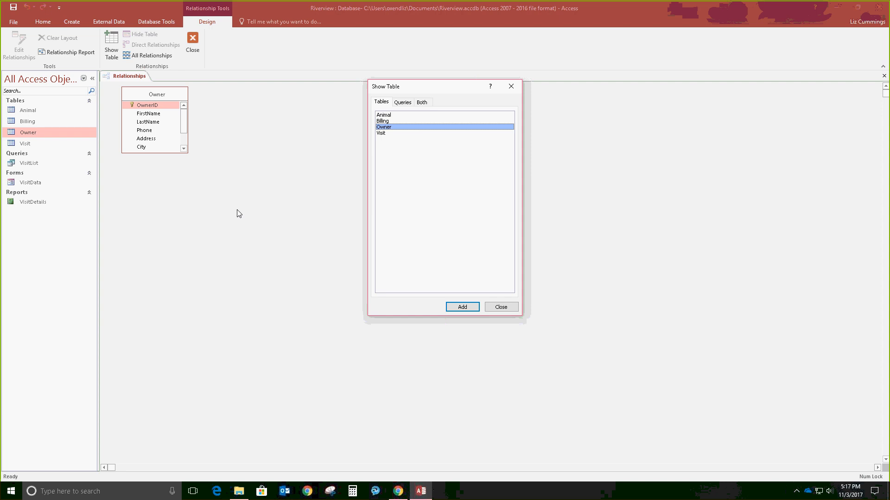
double_click(394, 119)
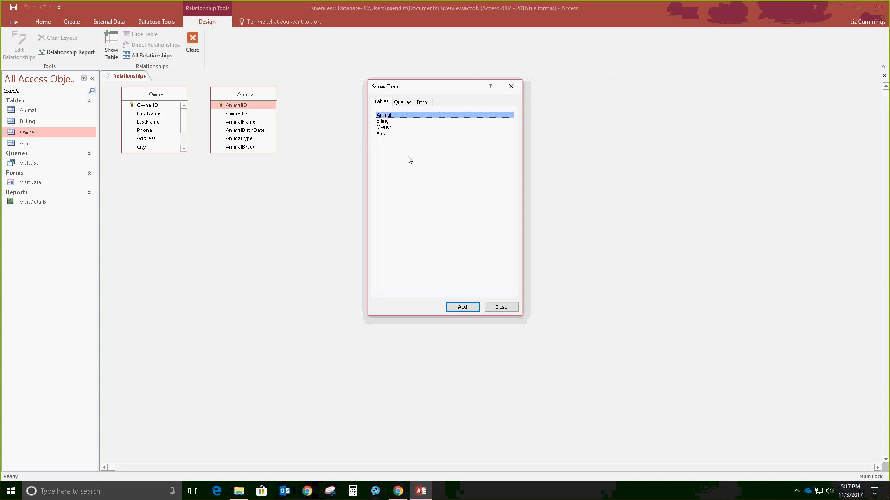
double_click(397, 118)
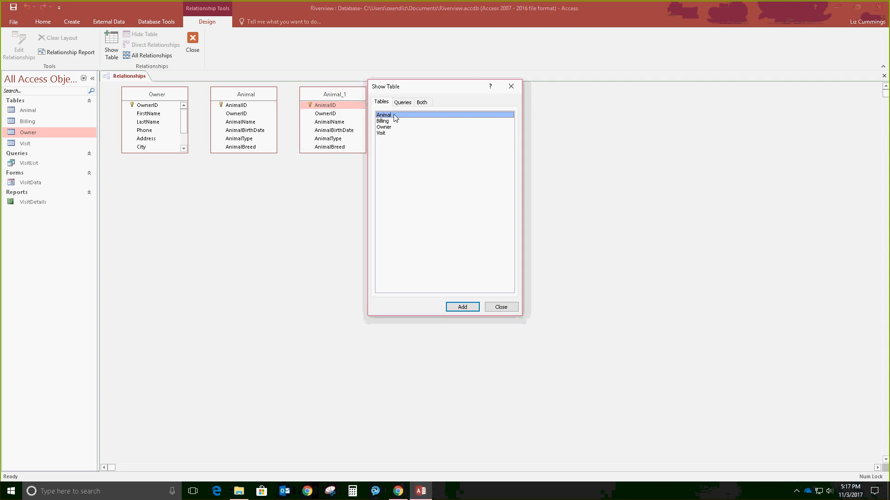
left_click(499, 307)
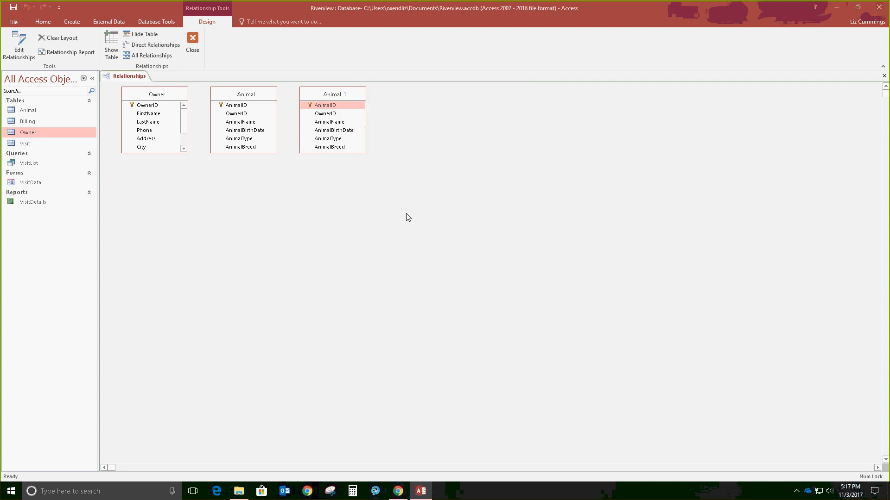
Step: Delete Animal_1 and lengthen the Owner field list to show State, ZIP and Email
key("Delete")
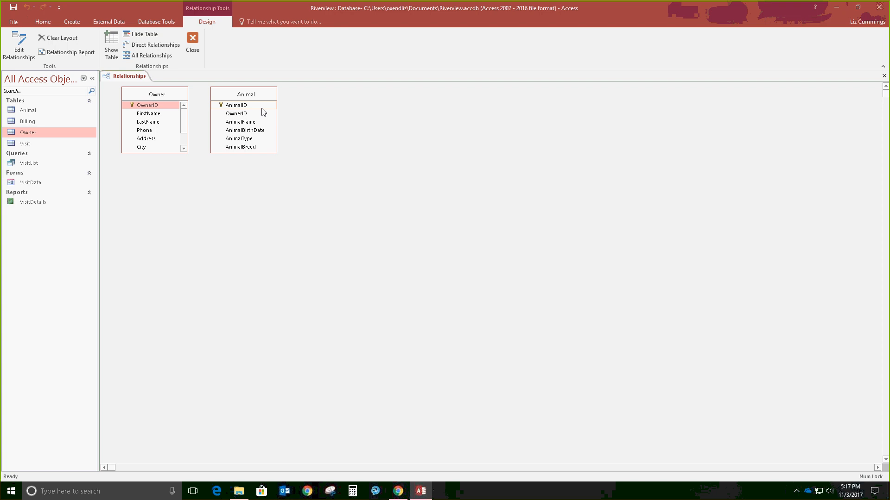
left_click(162, 108)
left_click_drag(169, 153, 161, 191)
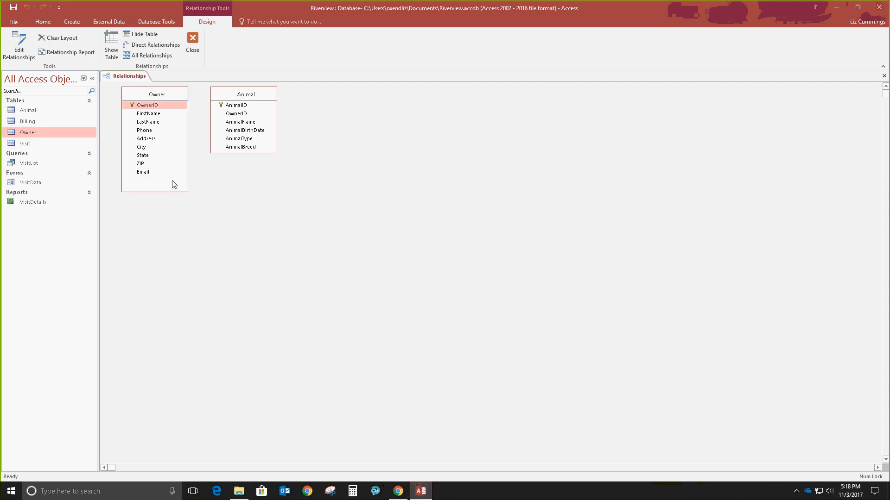
mouse_move(227, 153)
left_mouse_down()
mouse_move(232, 216)
mouse_move(230, 161)
left_mouse_up()
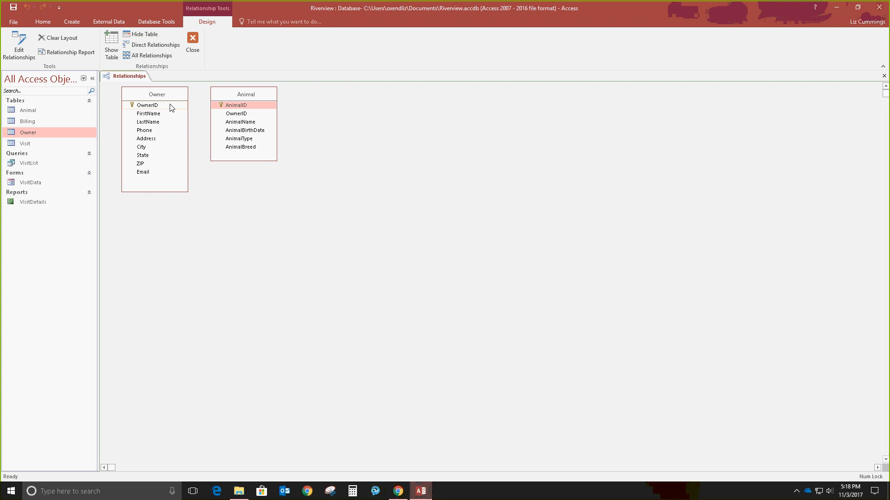
left_click_drag(172, 108, 241, 114)
Step: Join Owner.OwnerID to Animal.OwnerID one-to-many with referential integrity enforced, and create it
left_click_drag(171, 108, 236, 113)
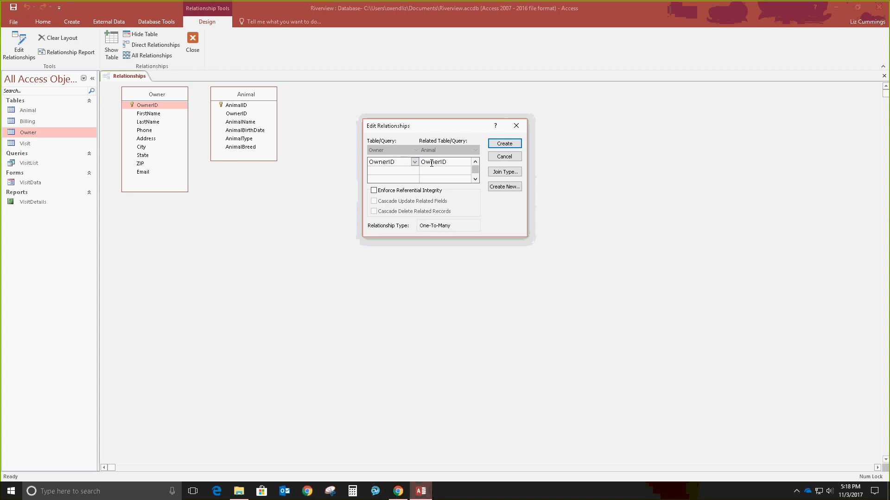
left_click(374, 190)
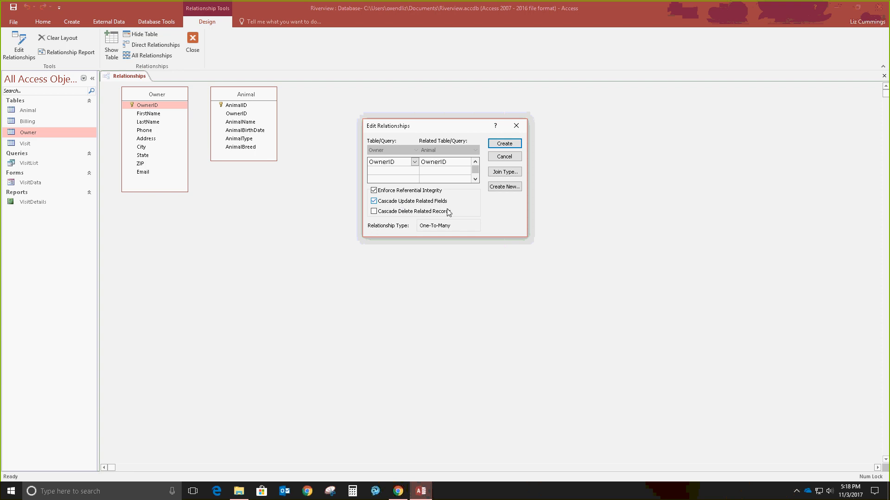
left_click(504, 145)
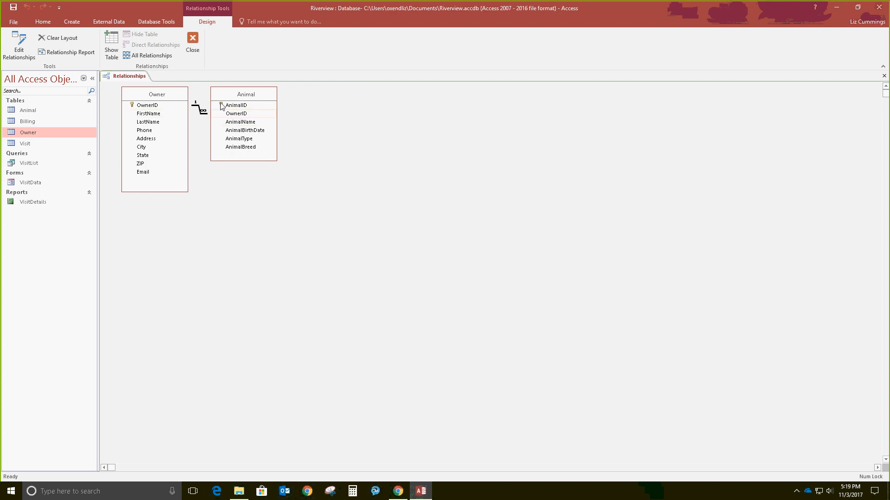
Step: Add the Visit table to the relationships layout
left_click(111, 46)
key("Escape")
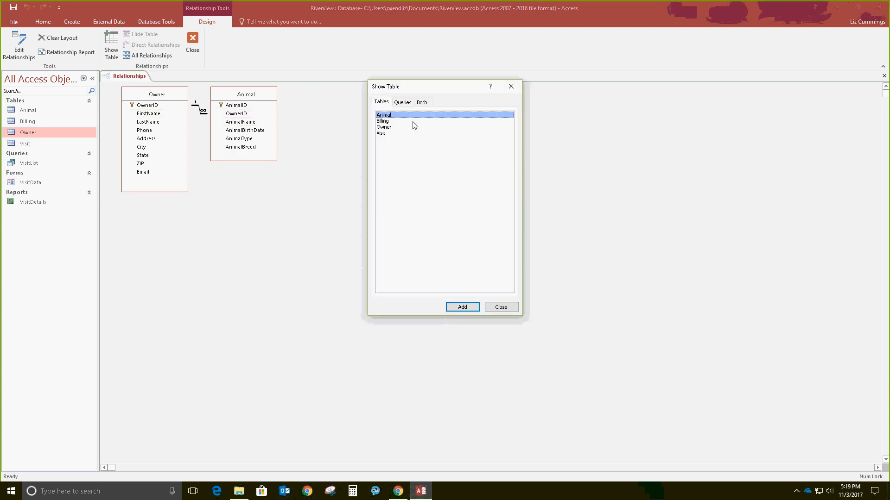
double_click(389, 135)
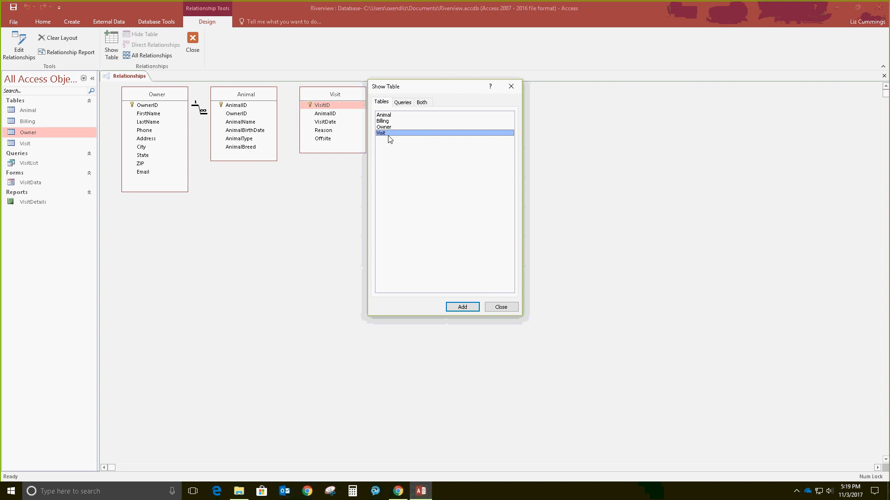
left_click(498, 308)
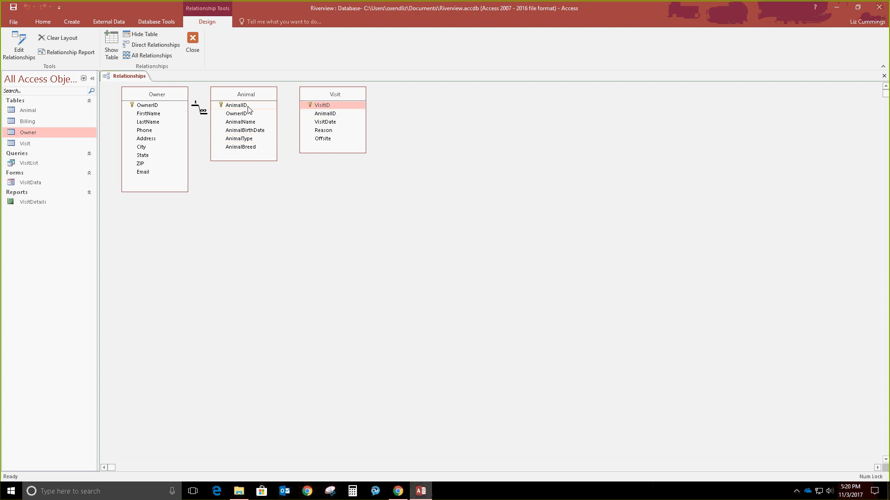
Step: Link Animal.AnimalID to Visit.AnimalID with referential integrity and cascade update related fields
left_click_drag(261, 105, 329, 115)
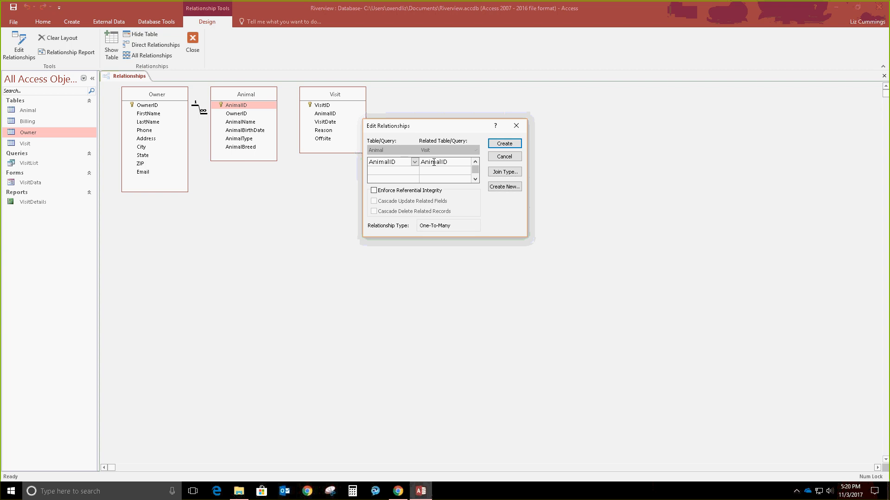
left_click(388, 194)
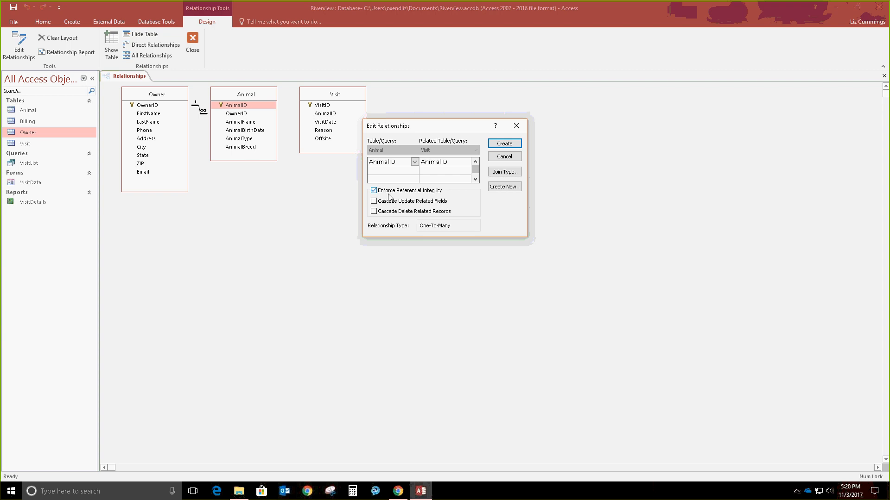
left_click(394, 203)
left_click(509, 145)
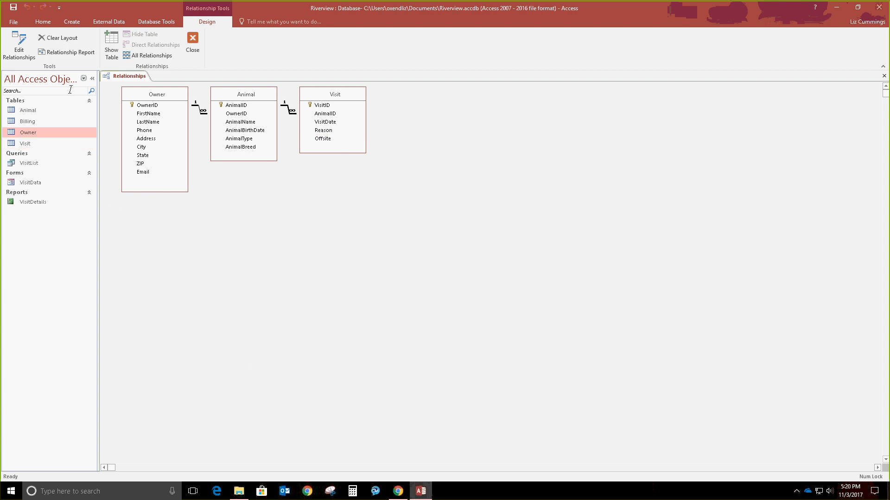
Step: Add the Billing table to the relationships layout
left_click(108, 51)
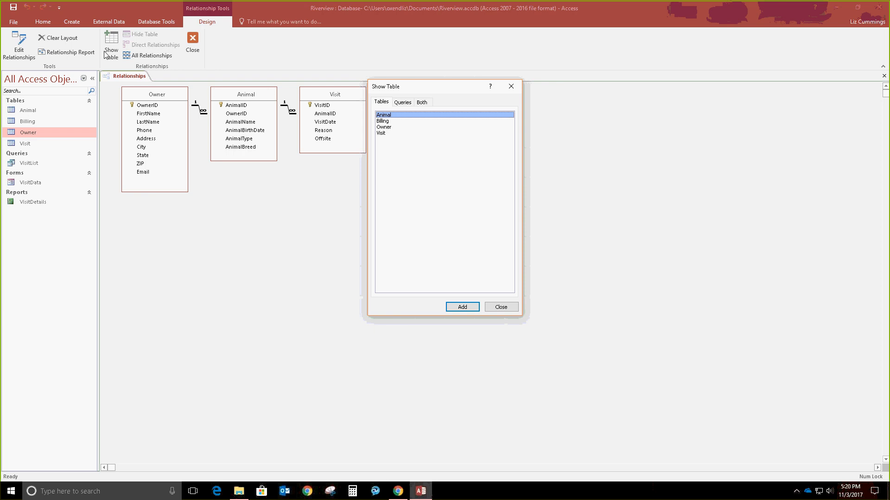
left_click(391, 121)
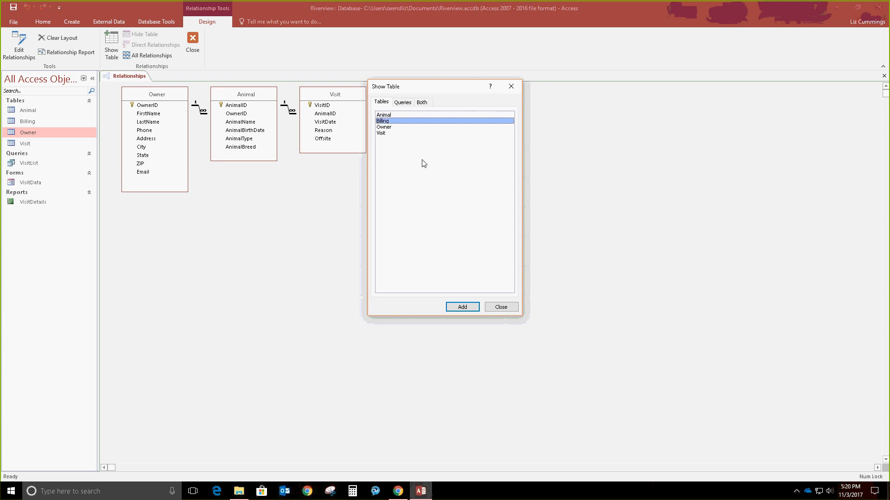
left_click(461, 308)
left_click(502, 307)
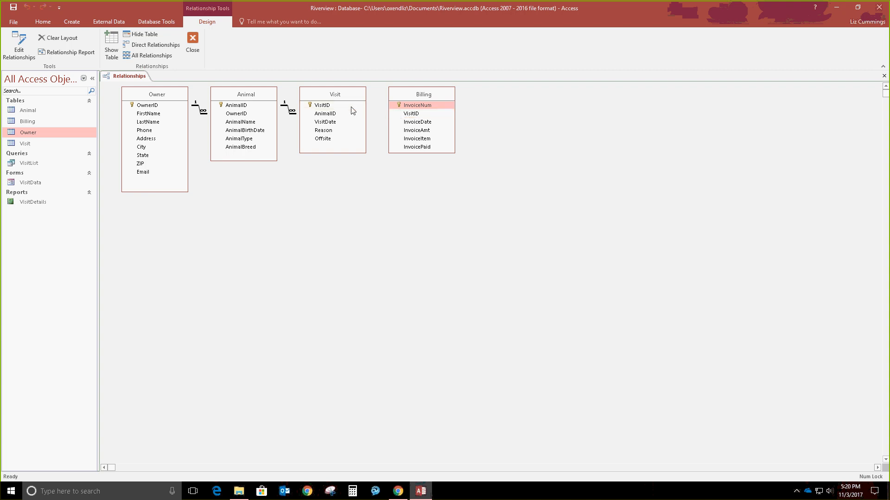
Step: Join Visit.VisitID to Billing.VisitID with referential integrity and cascade update related fields
left_click_drag(349, 107, 413, 117)
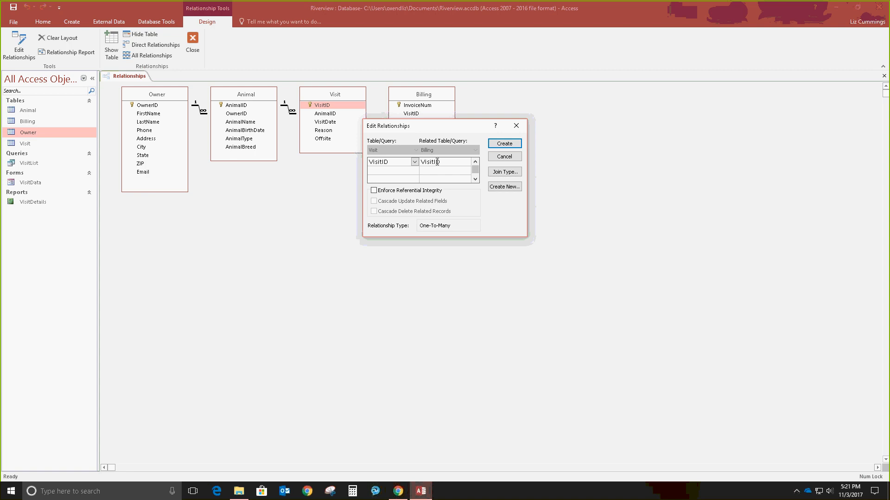
left_click(459, 161)
left_click(466, 162)
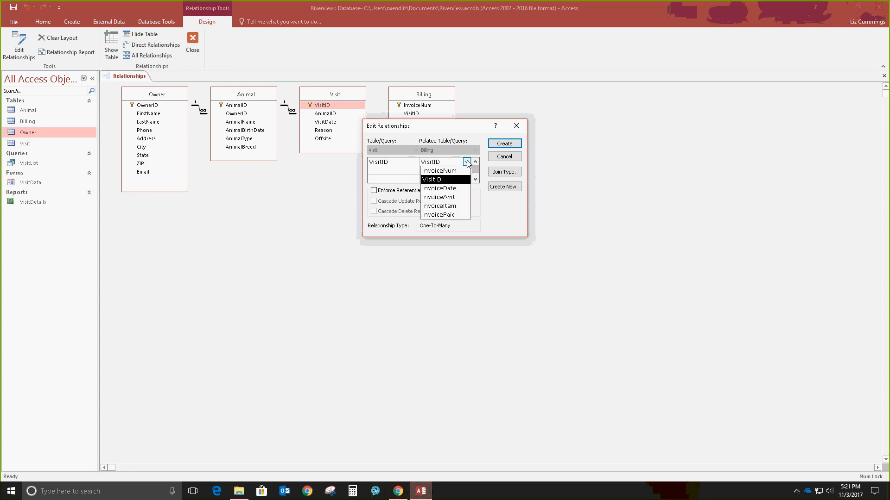
left_click(467, 163)
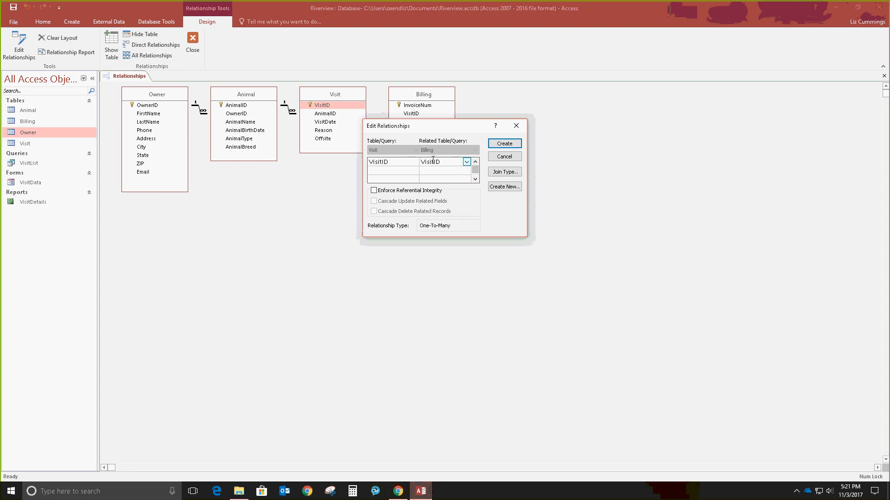
left_click(467, 161)
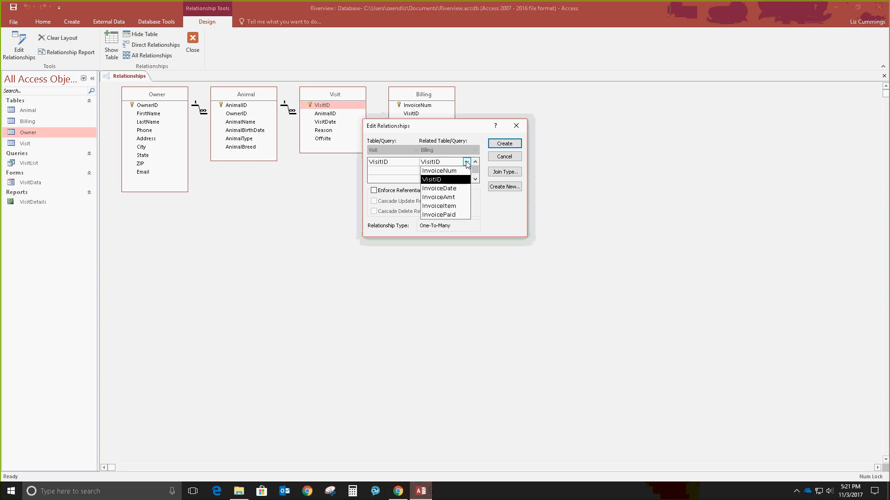
left_click(460, 134)
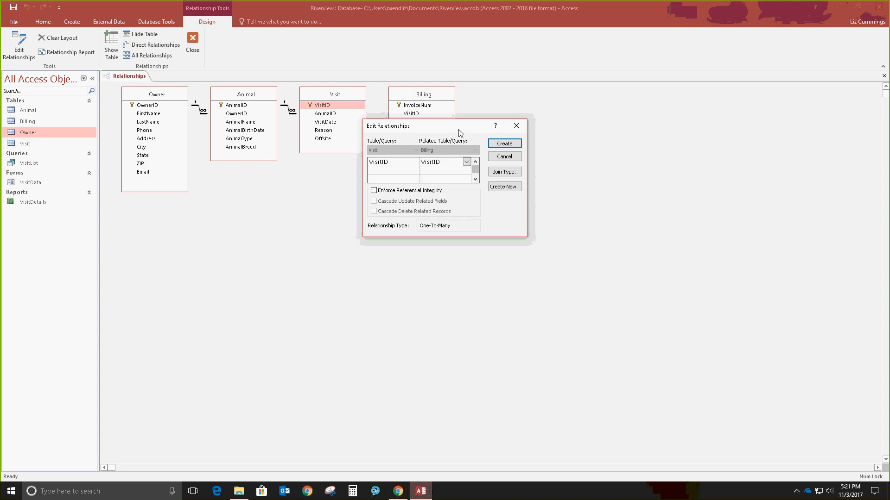
left_click(392, 191)
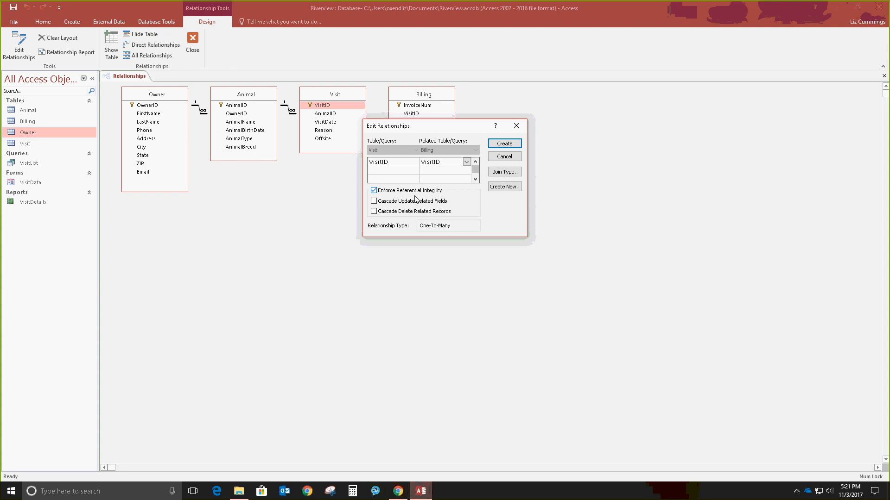
left_click(380, 203)
left_click(518, 145)
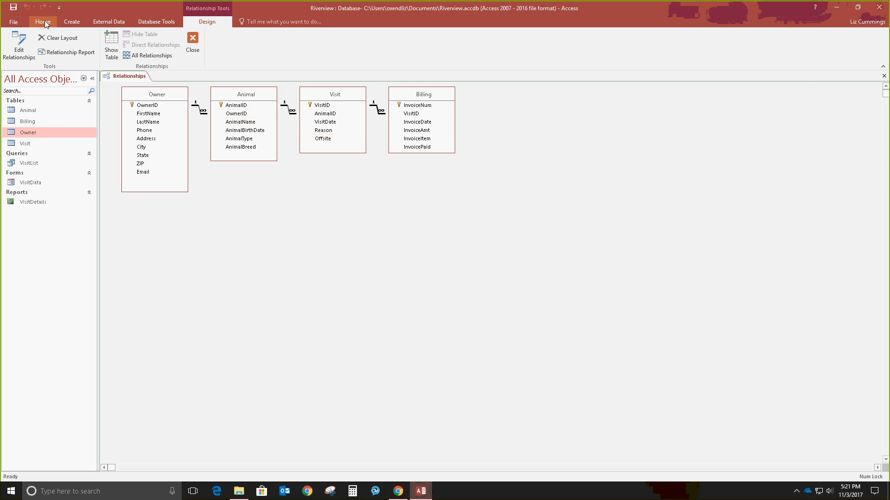
Step: Close the Relationships window
left_click(884, 75)
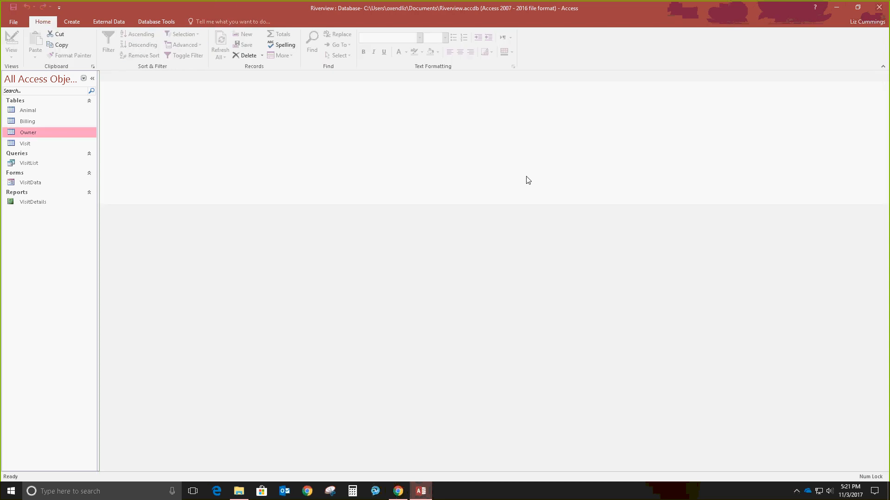